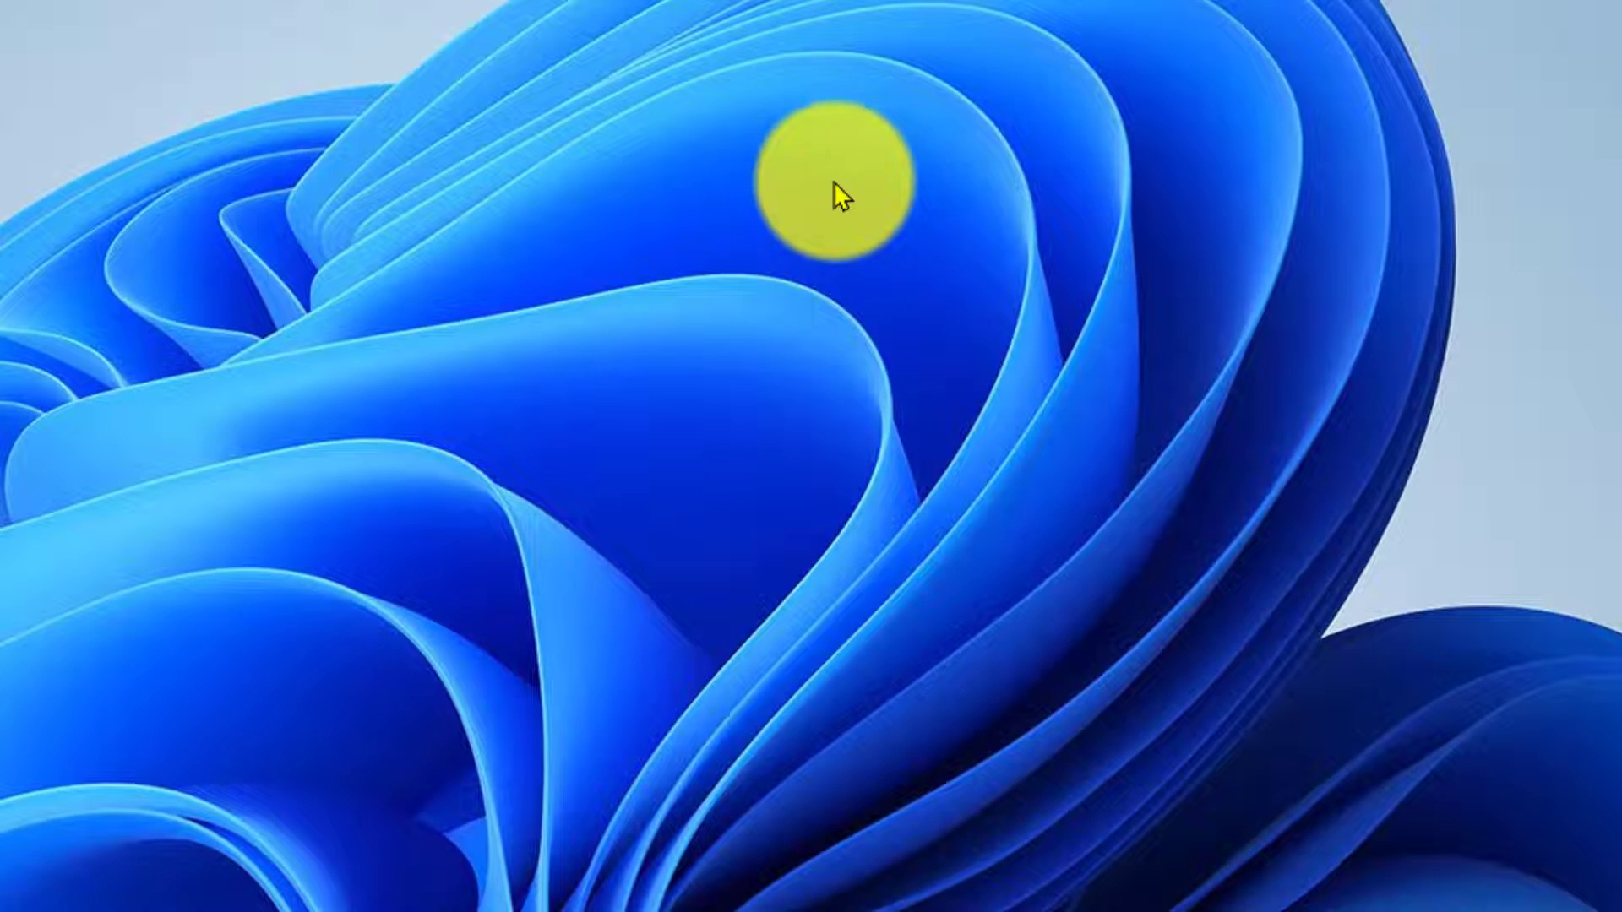
Step: Open Personalization from the desktop menu, try the Glow, purple and Windows (dark) themes, then apply Windows (light)
right_click(834, 185)
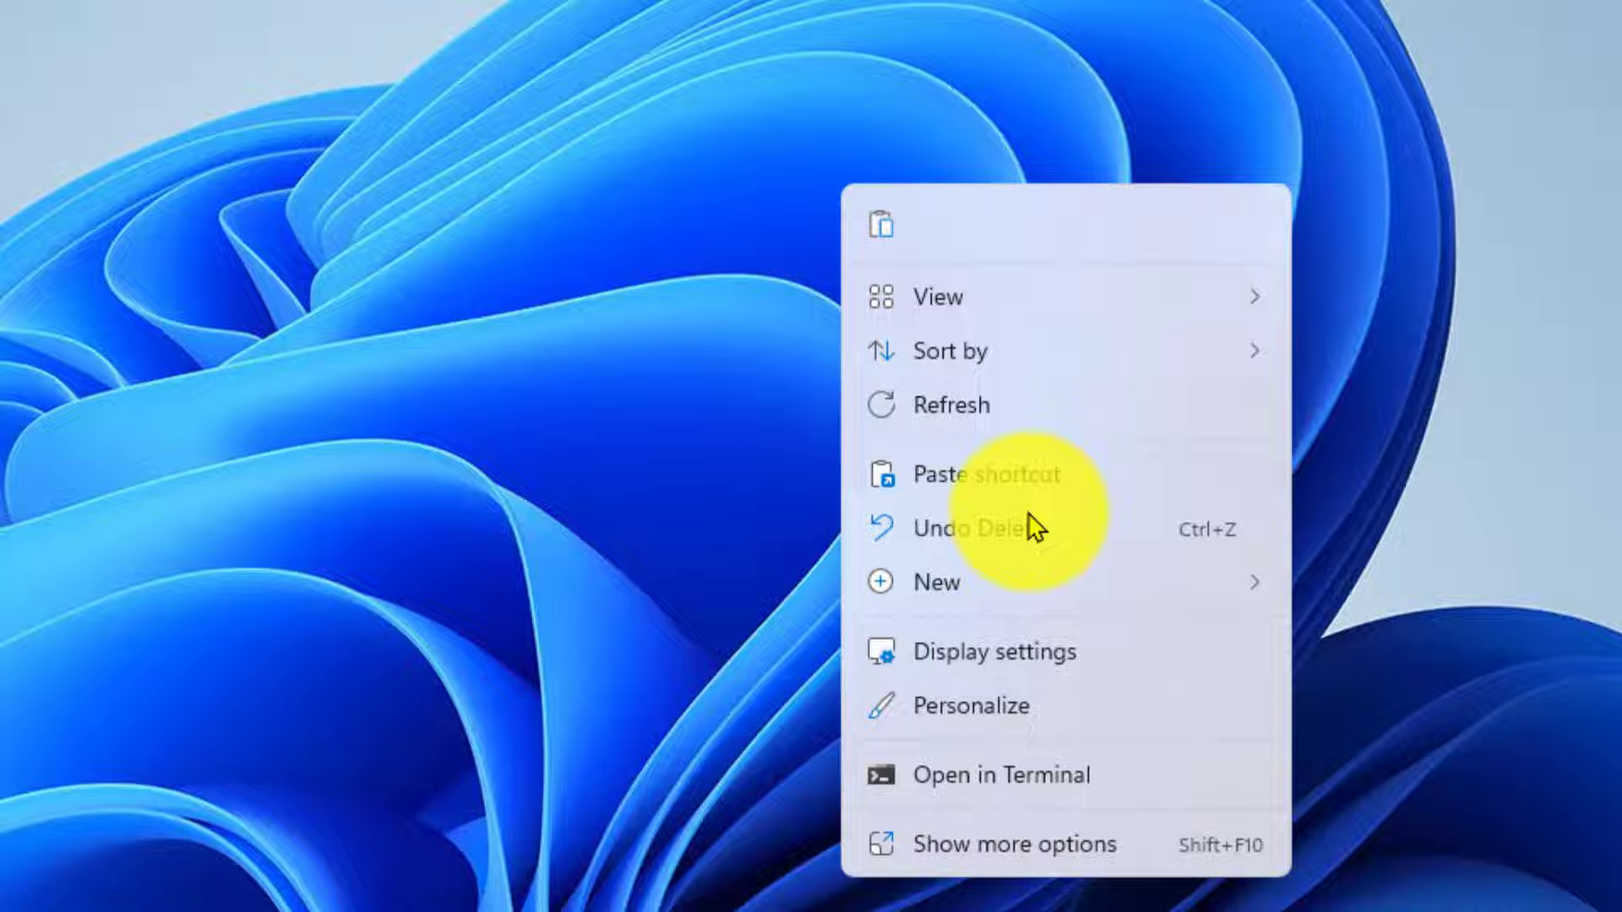
left_click(1048, 715)
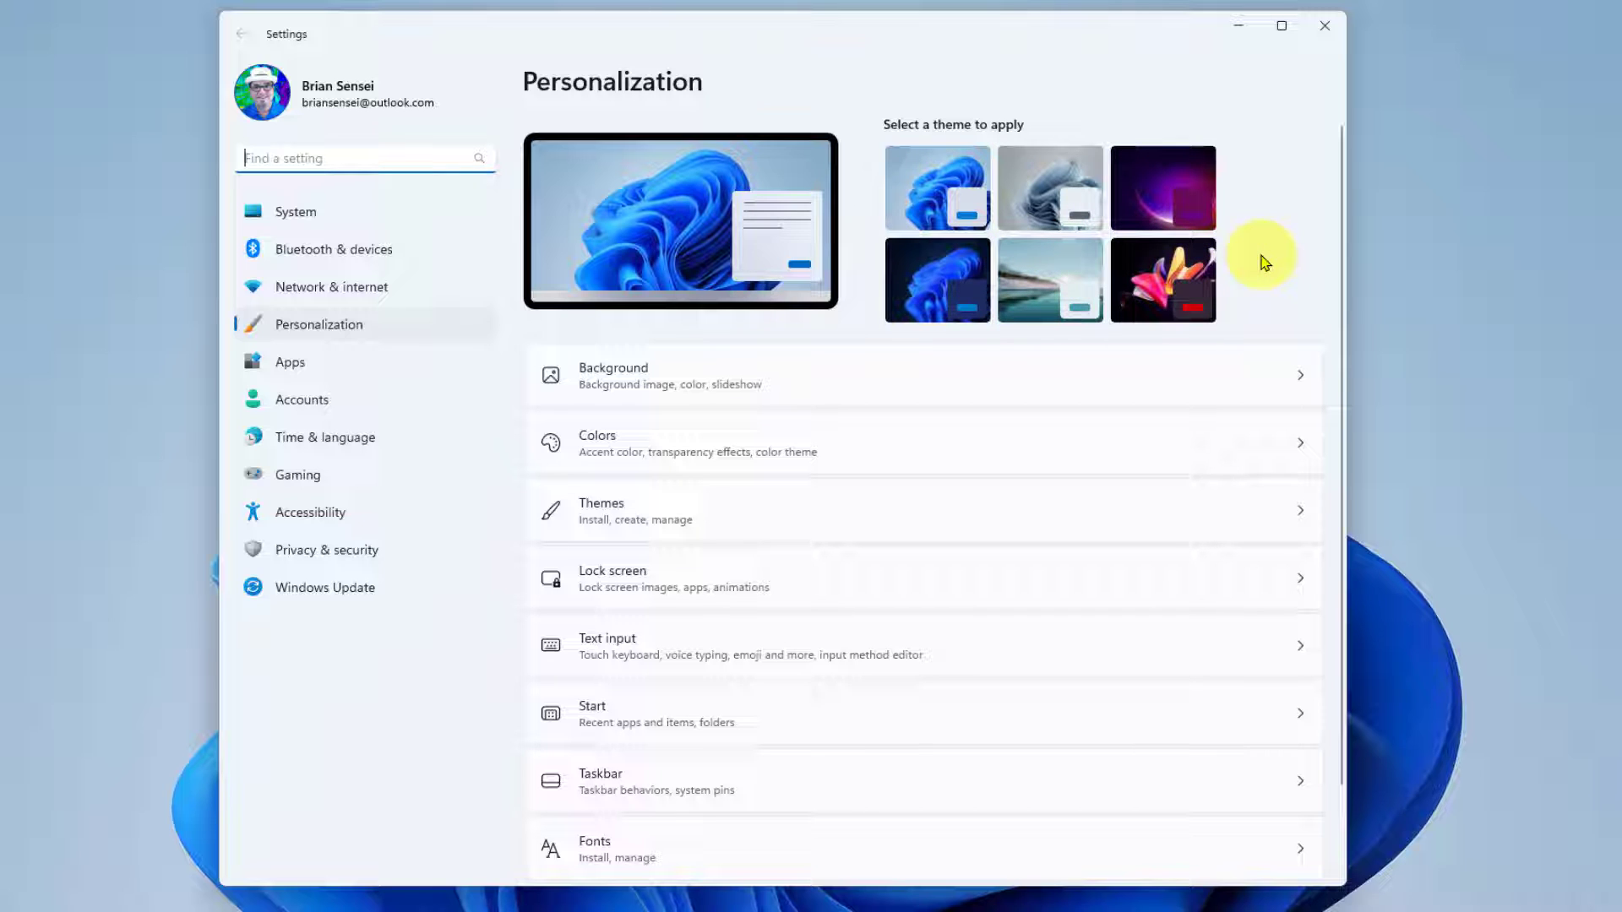
left_click(1048, 184)
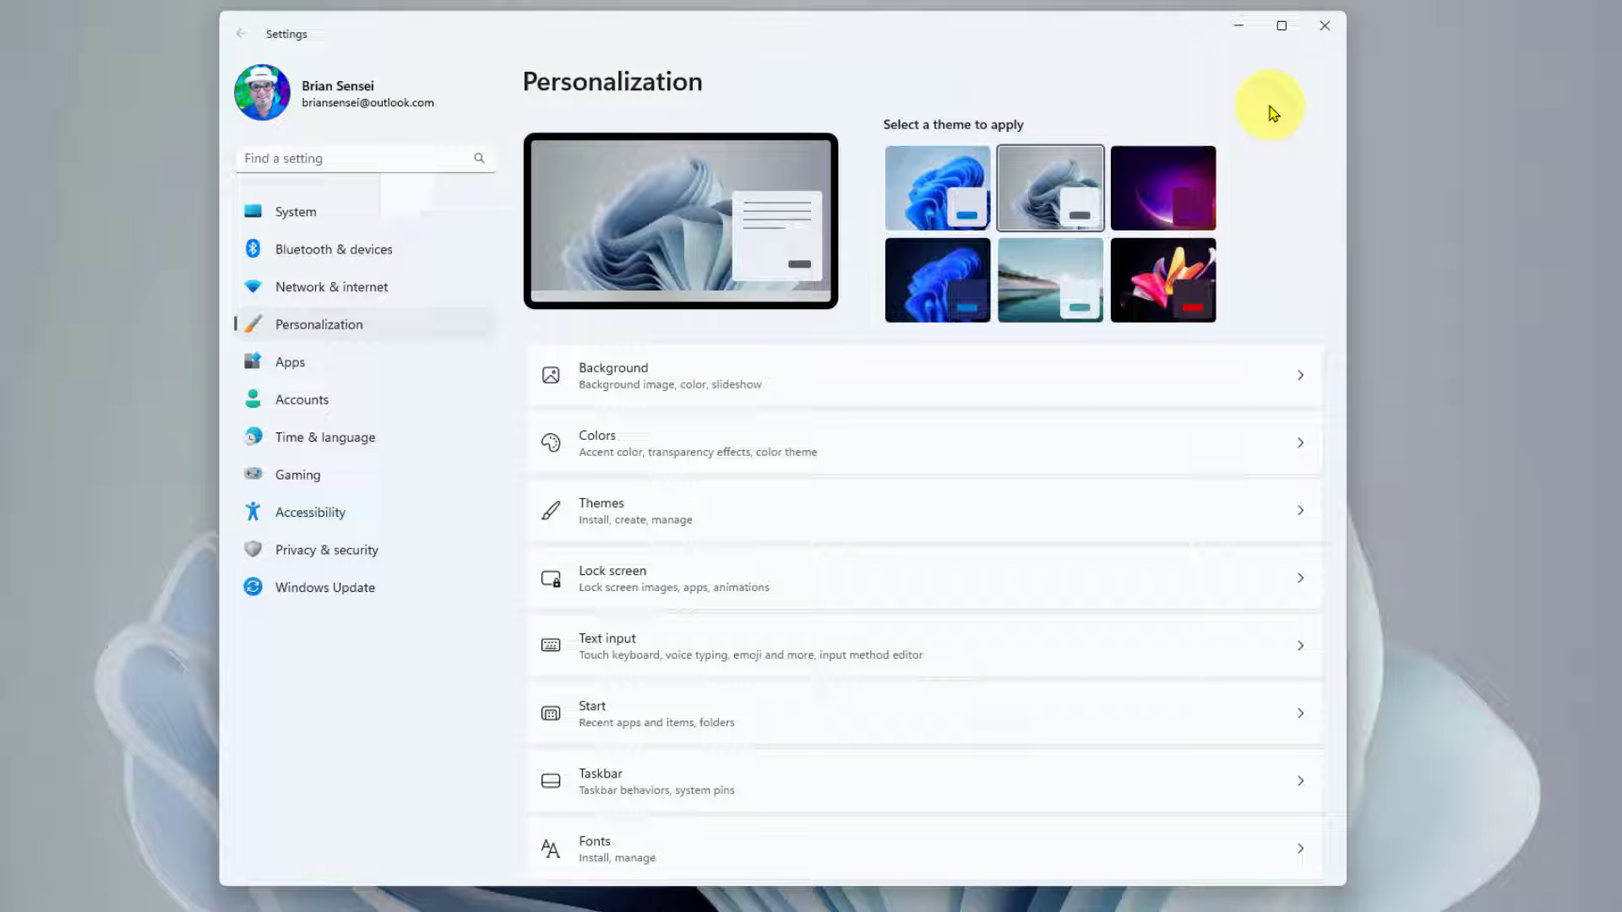
left_click(1157, 173)
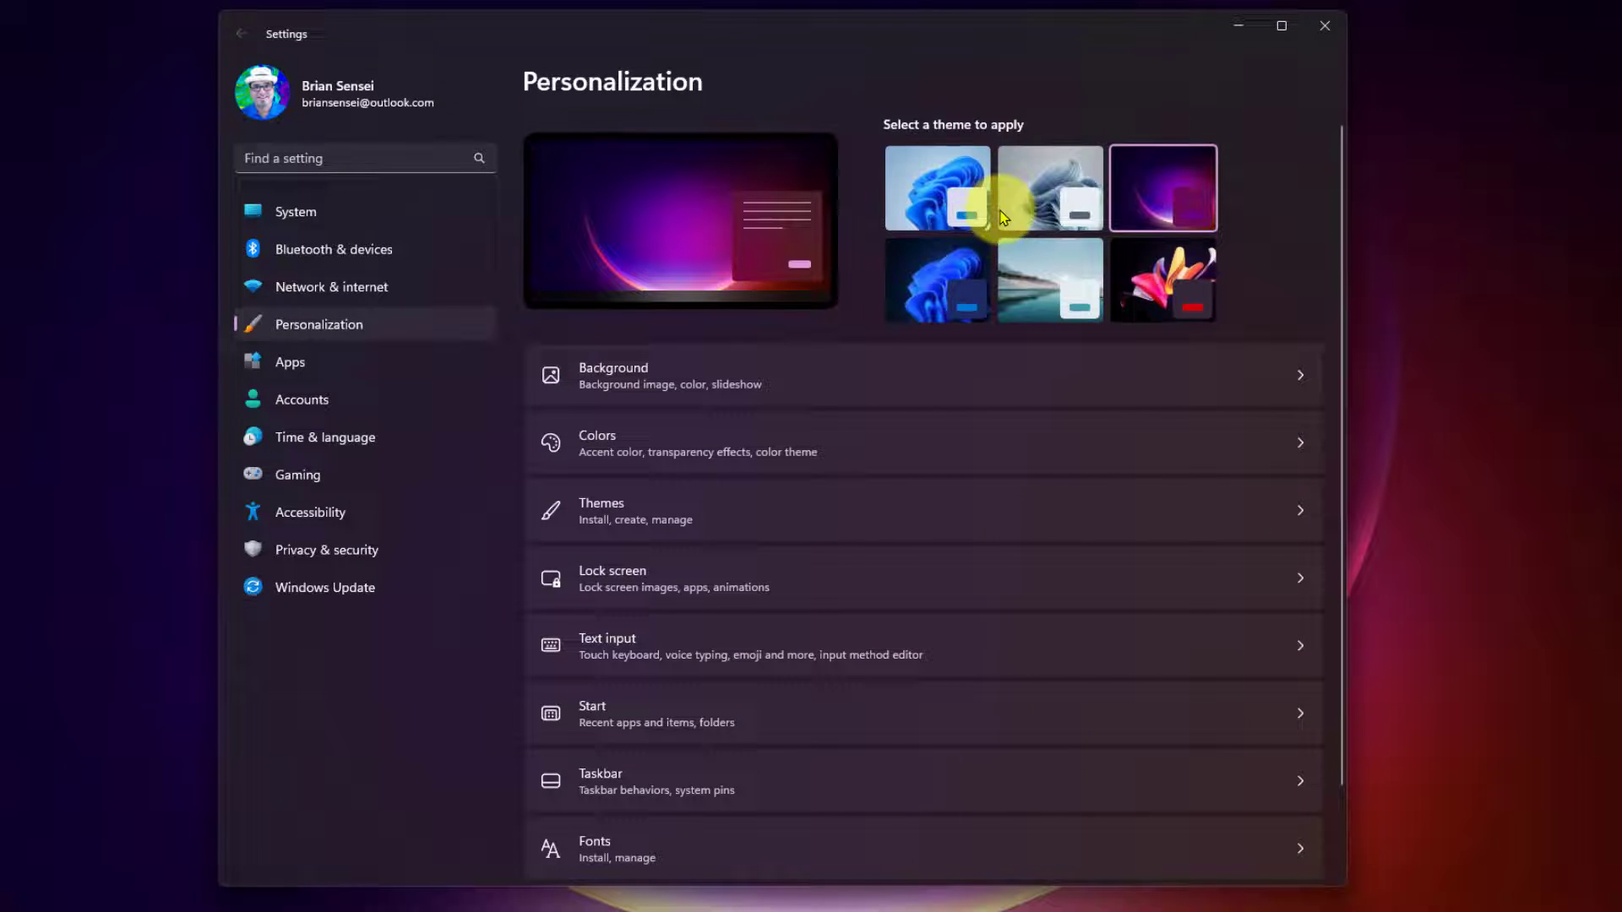
left_click(921, 266)
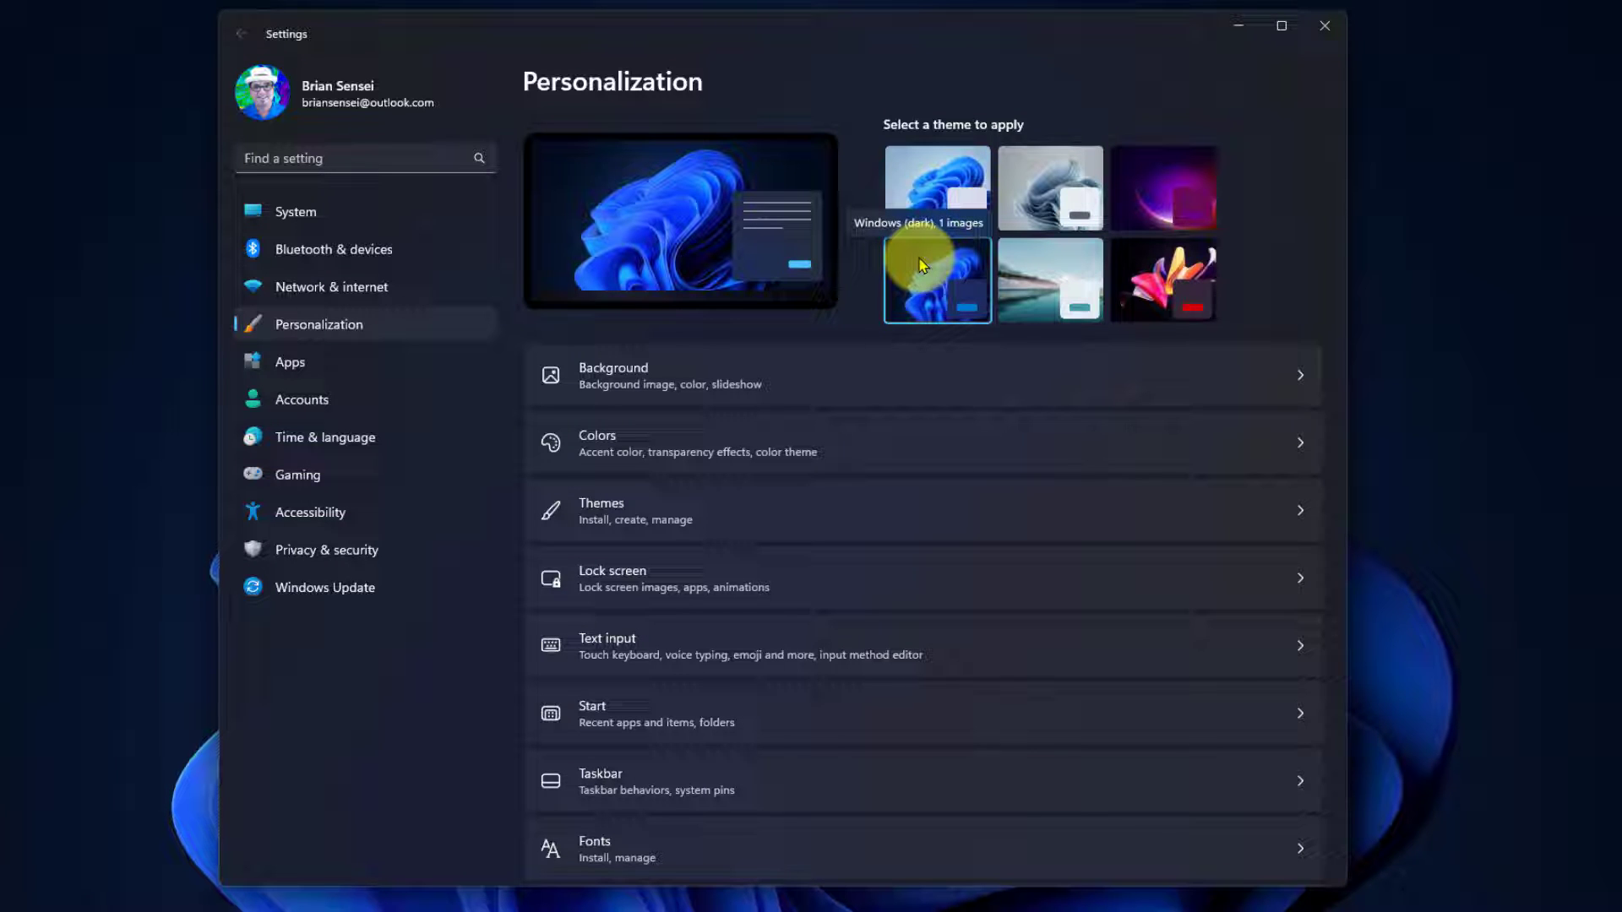
left_click(921, 191)
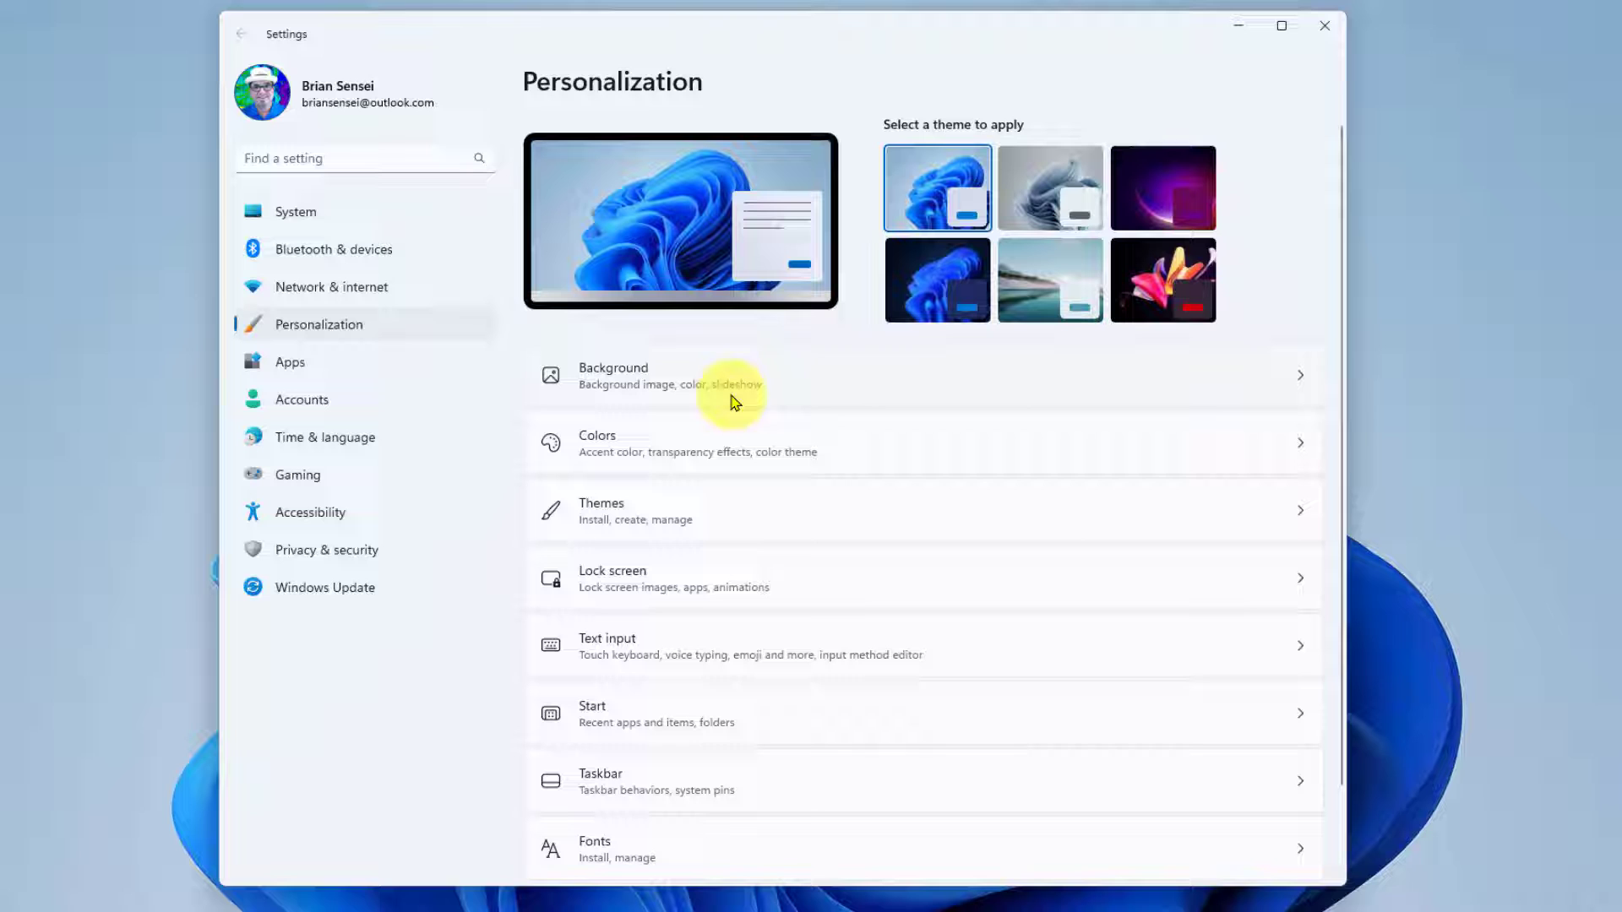
Step: Open Background and review the image fit options, leaving the picture on Fill
left_click(1301, 386)
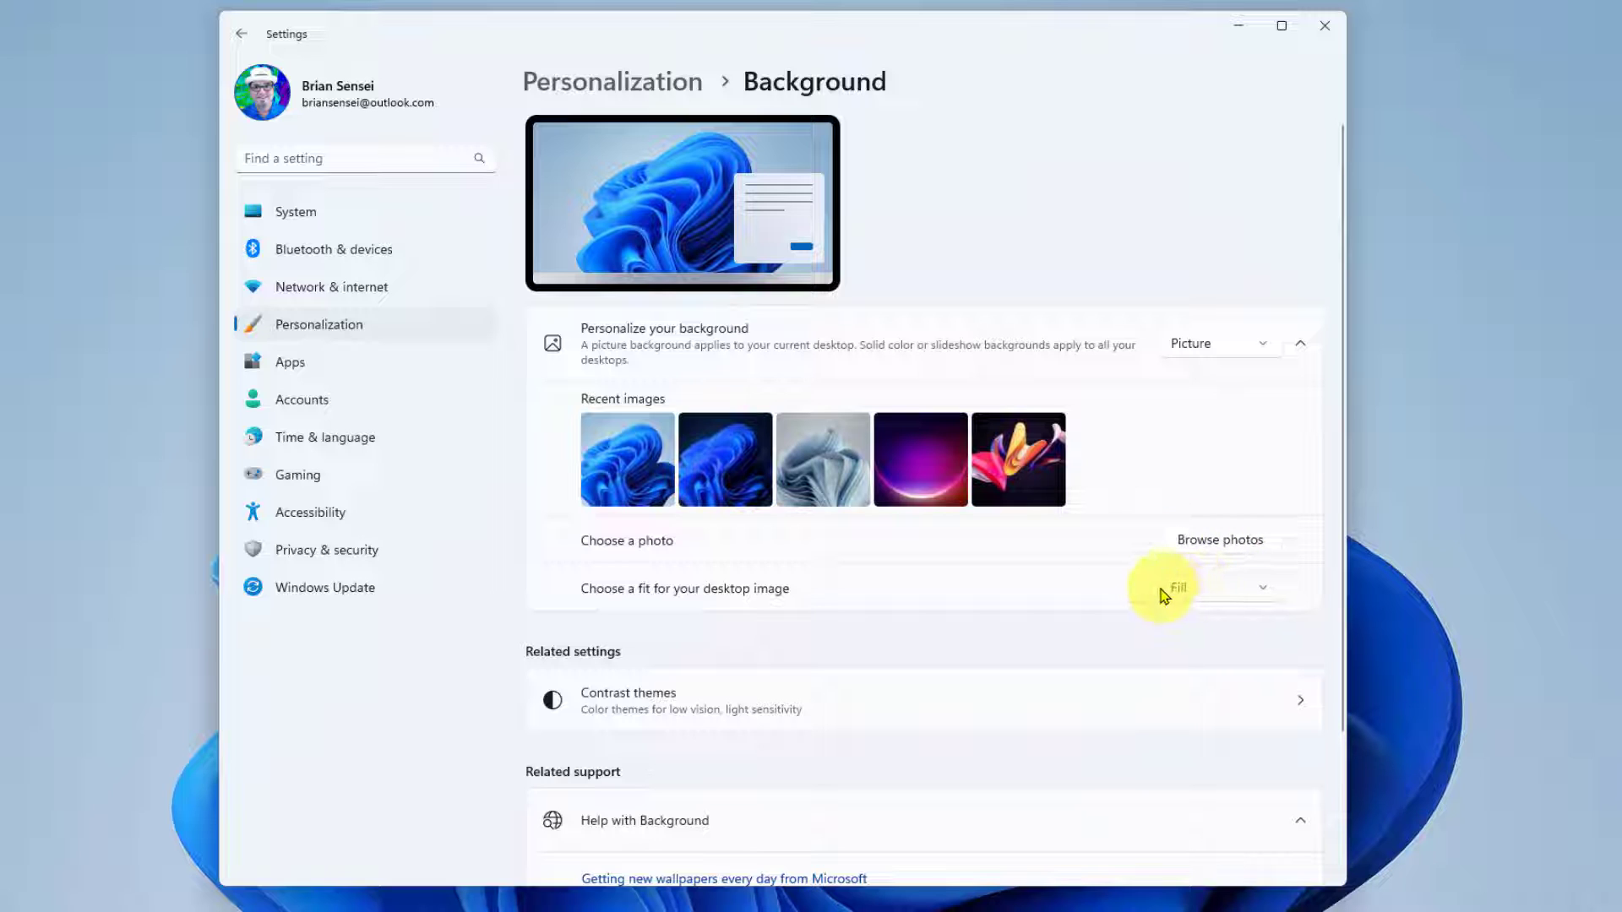
left_click(1264, 594)
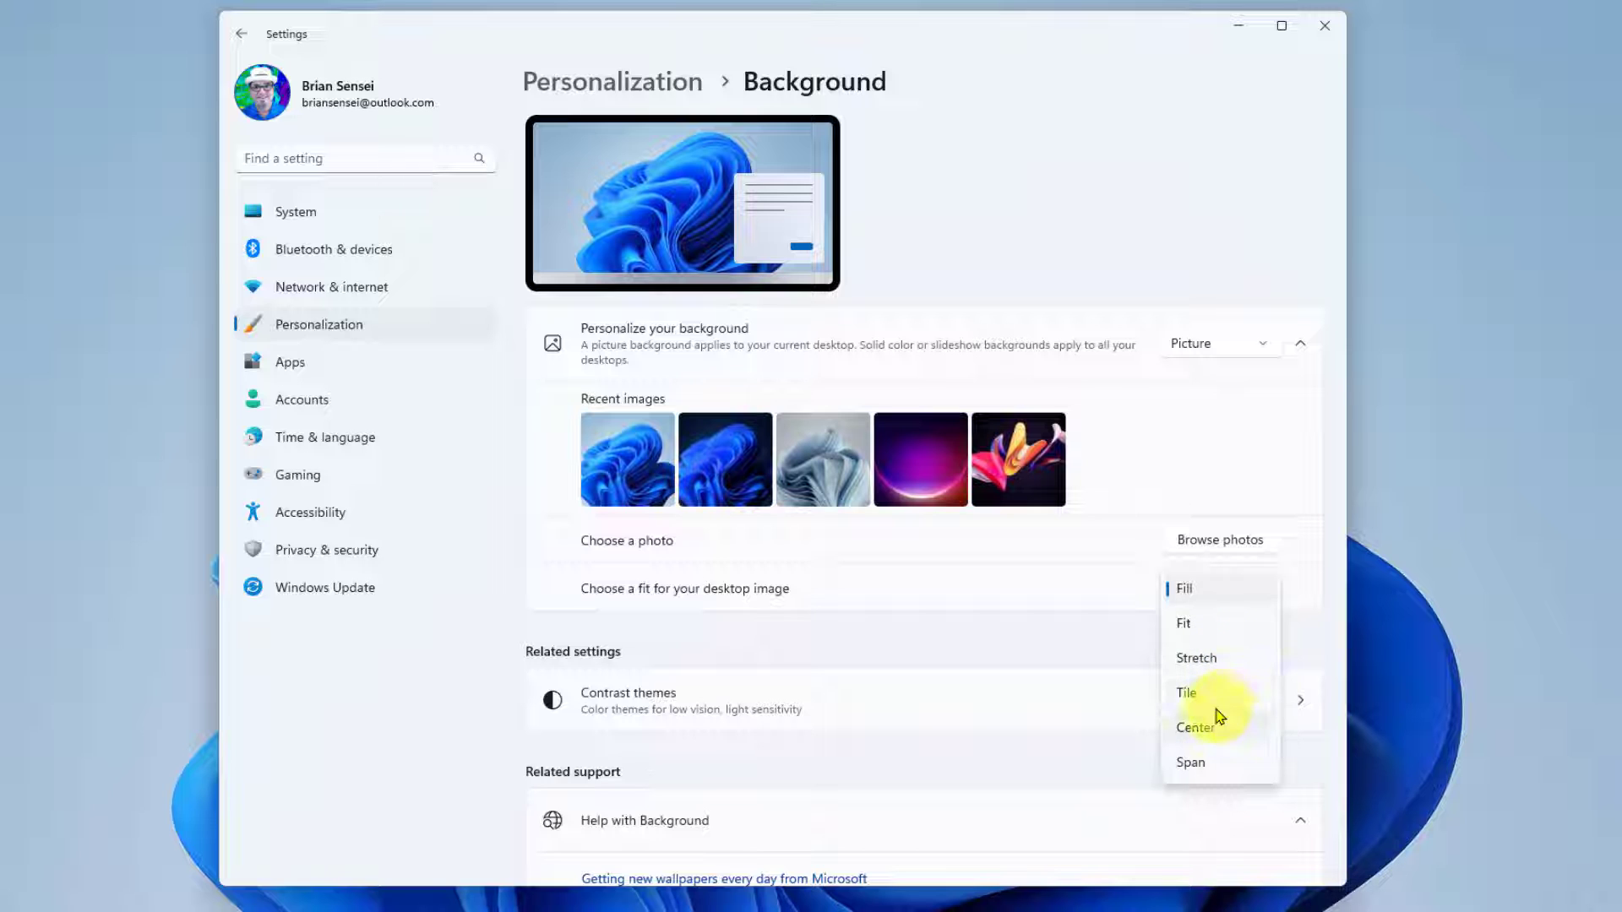
left_click(1096, 581)
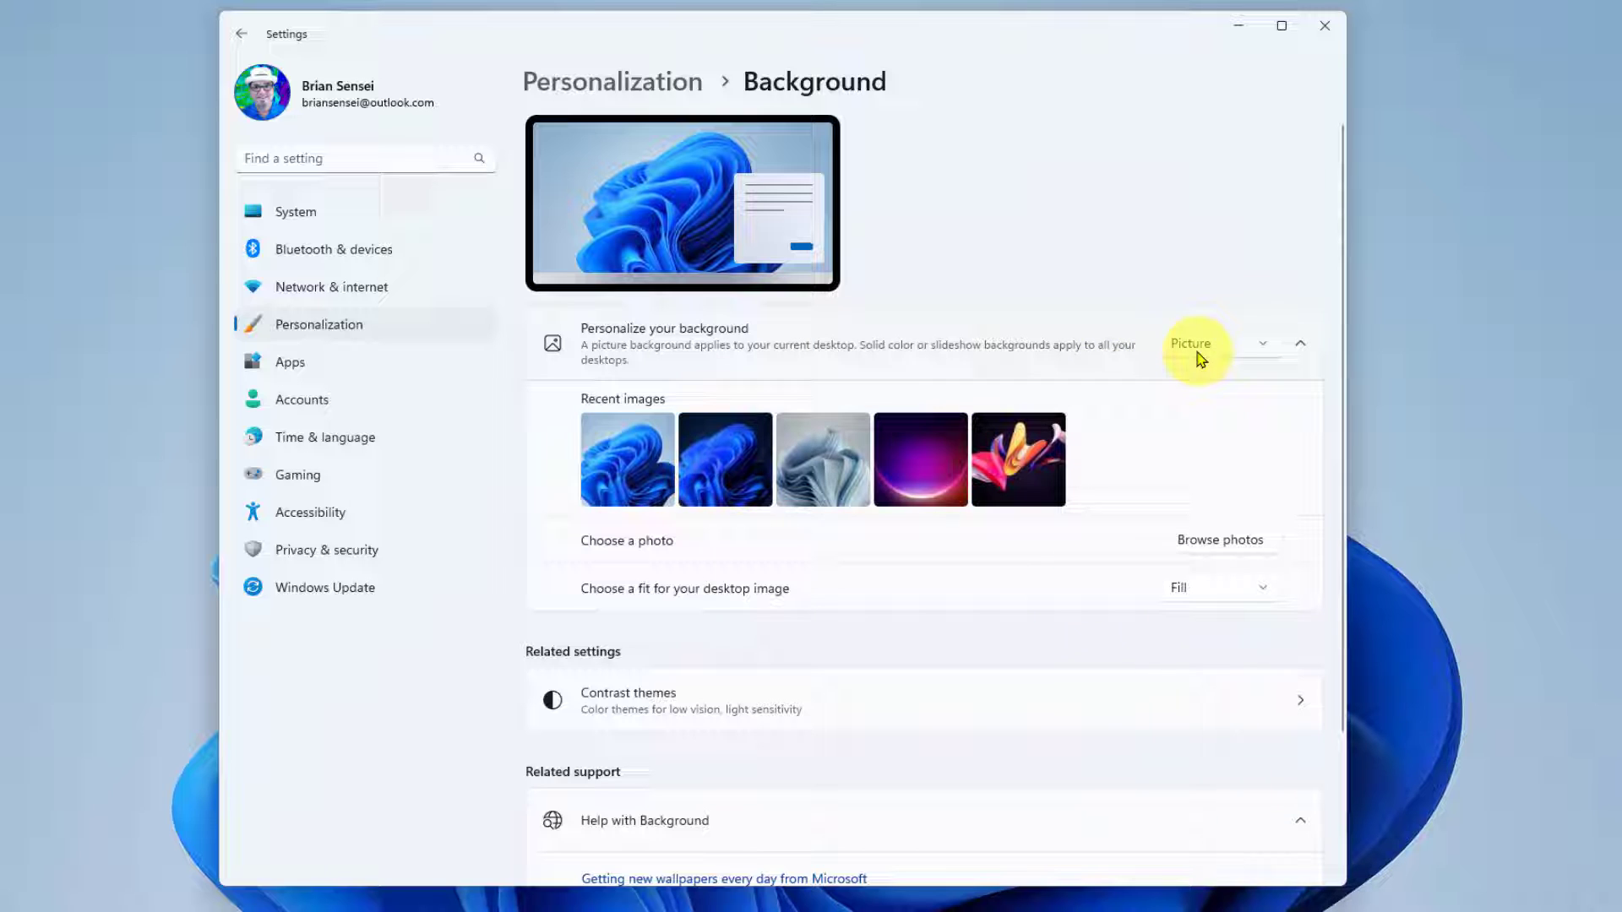
Step: Switch the background to Solid color, try Sport green, then settle on Purple shadow
left_click(1264, 351)
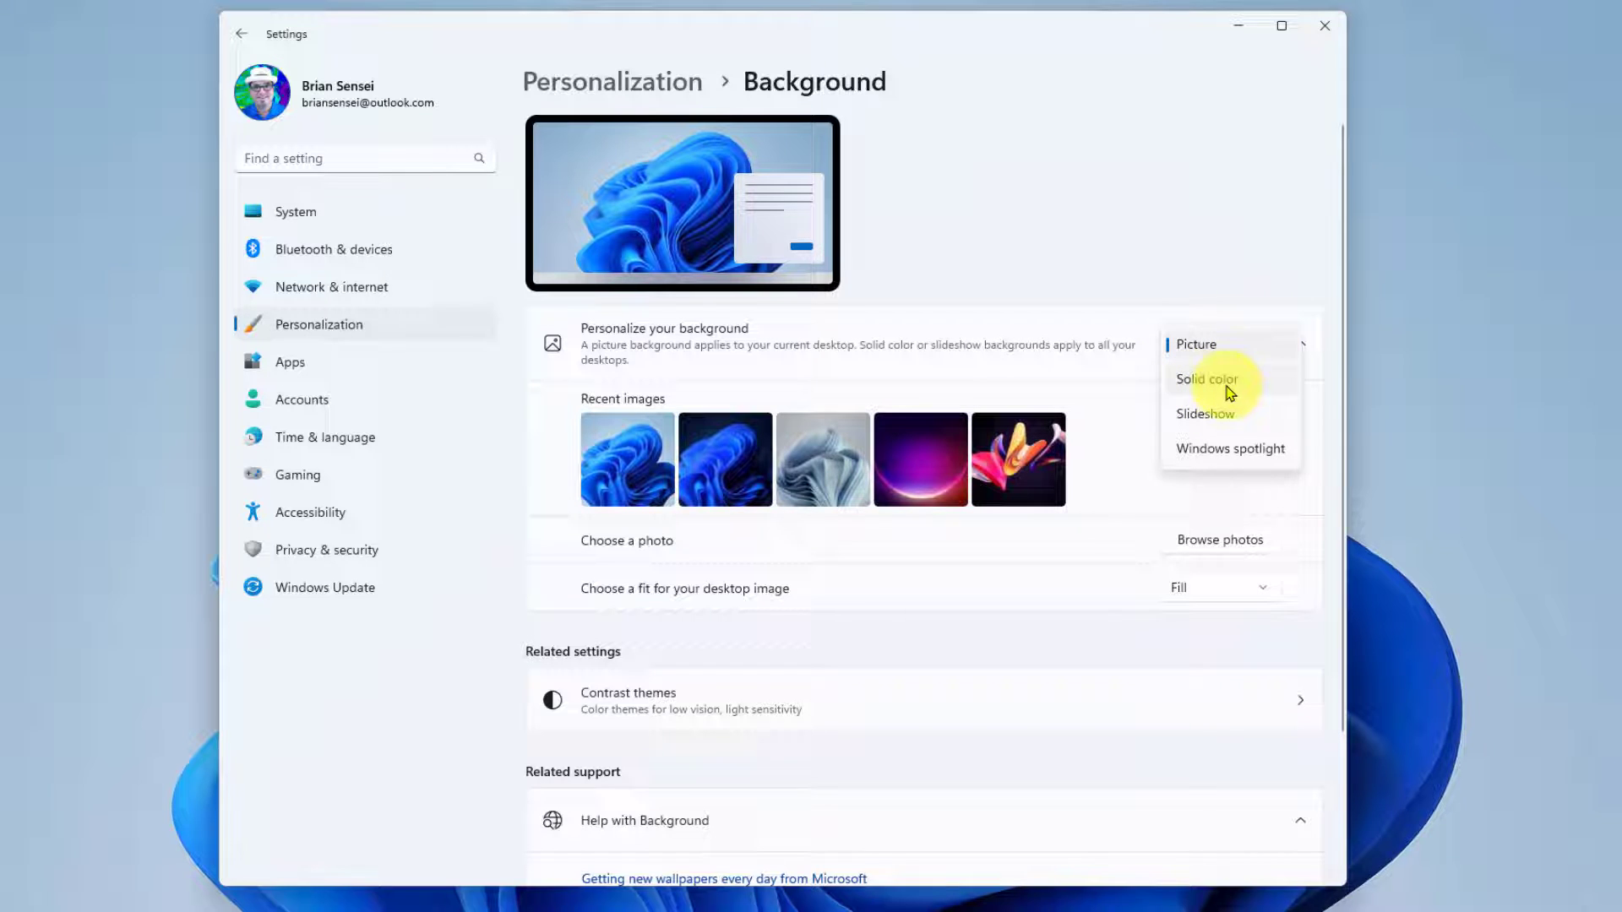
left_click(1193, 387)
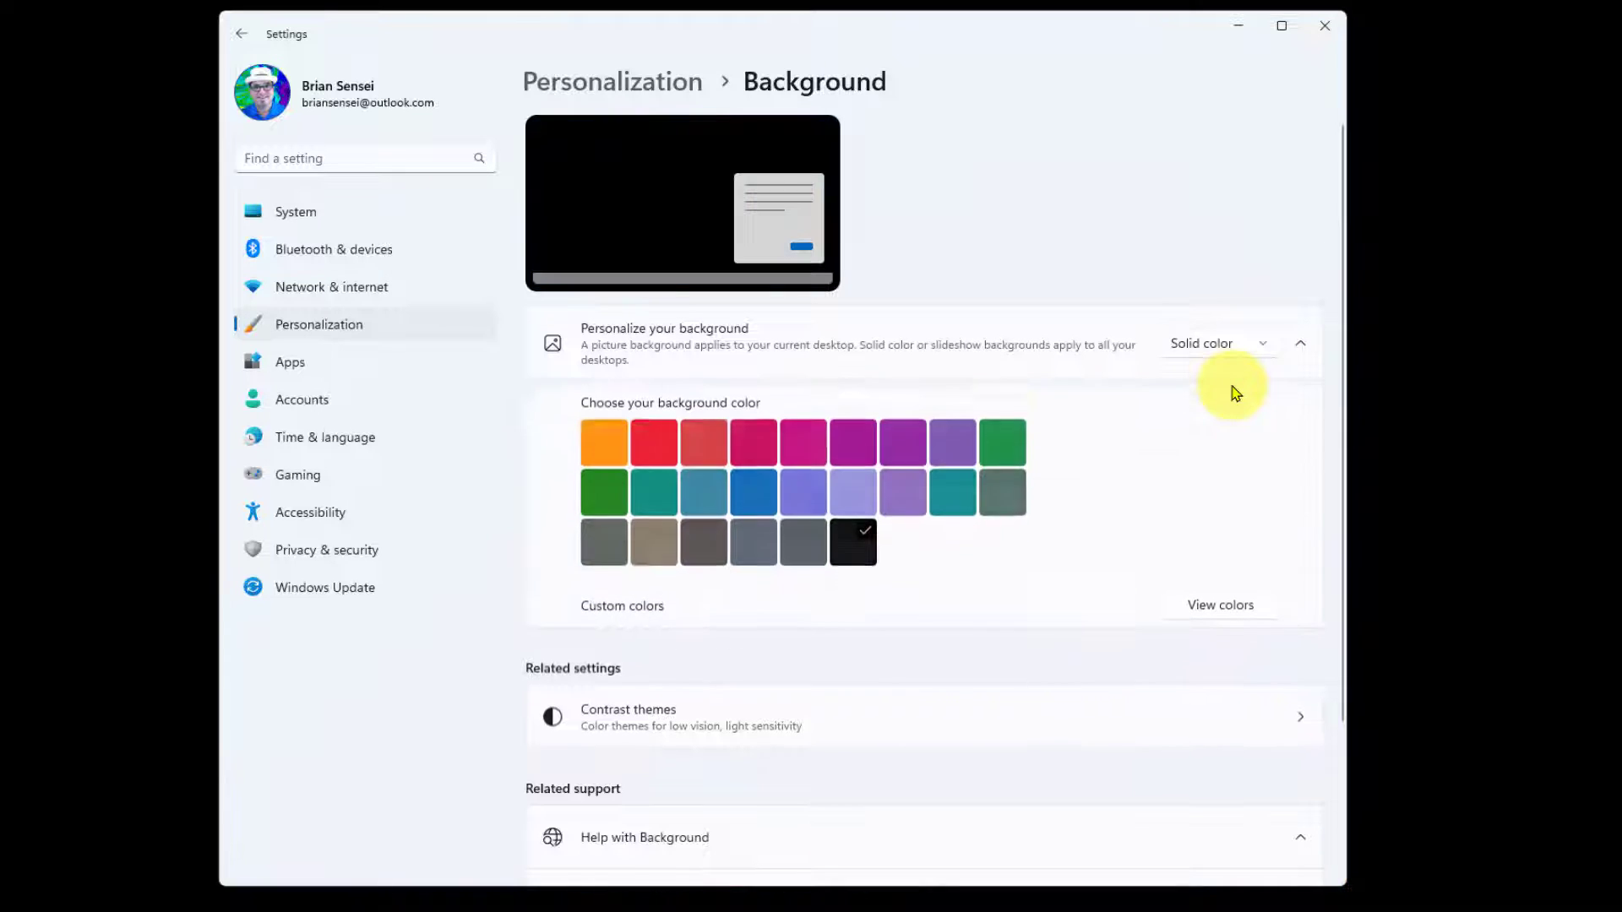
left_click(1008, 429)
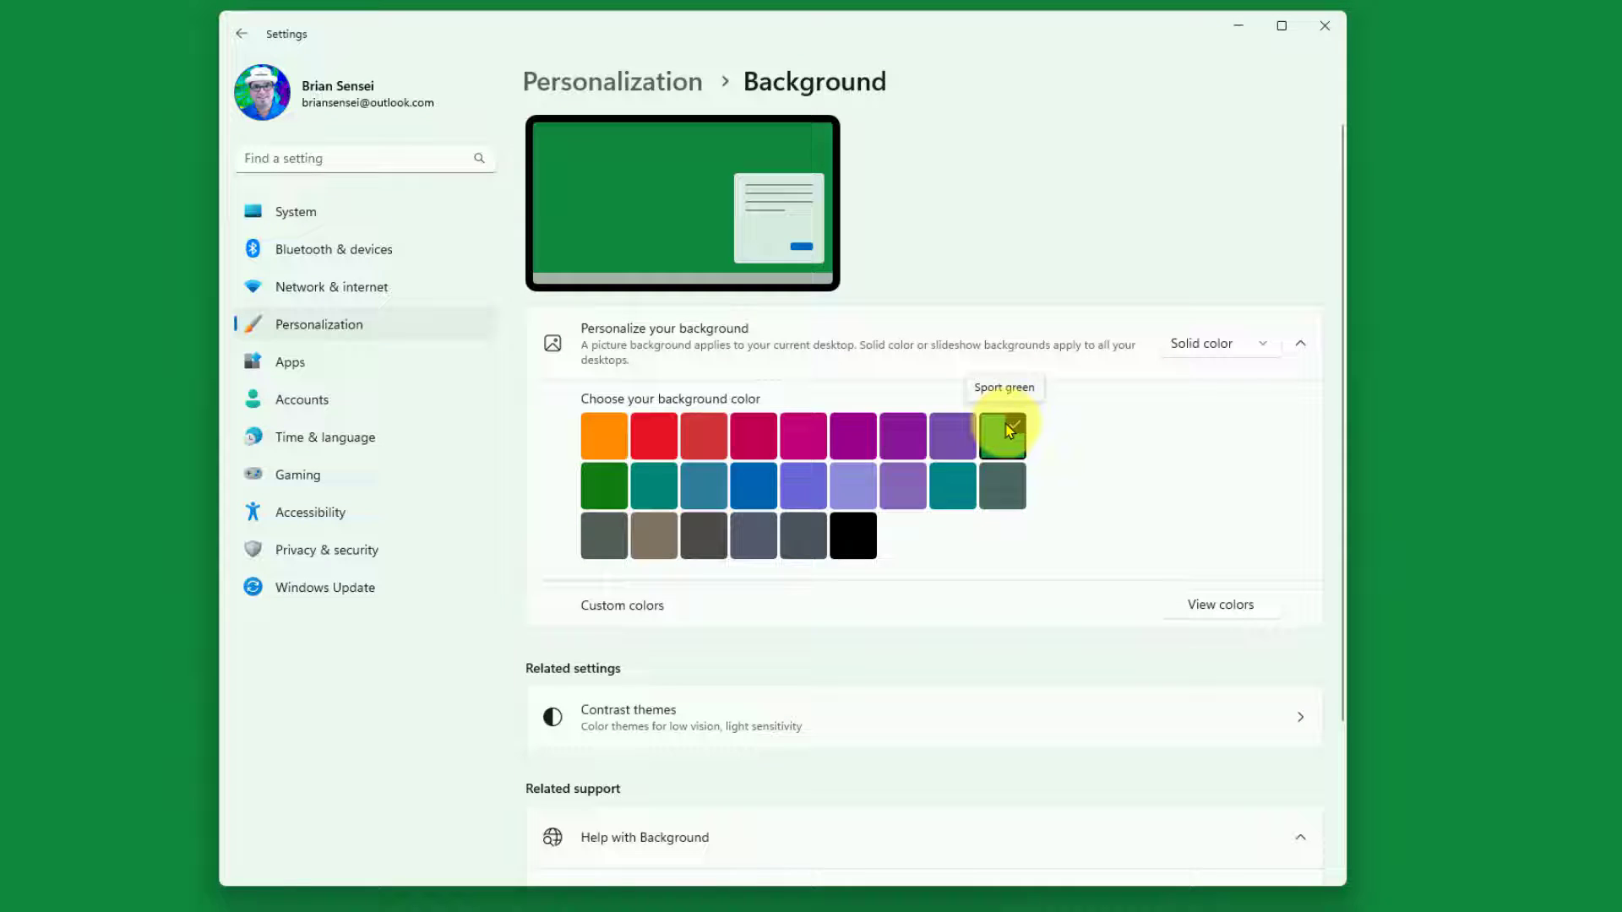
left_click(855, 483)
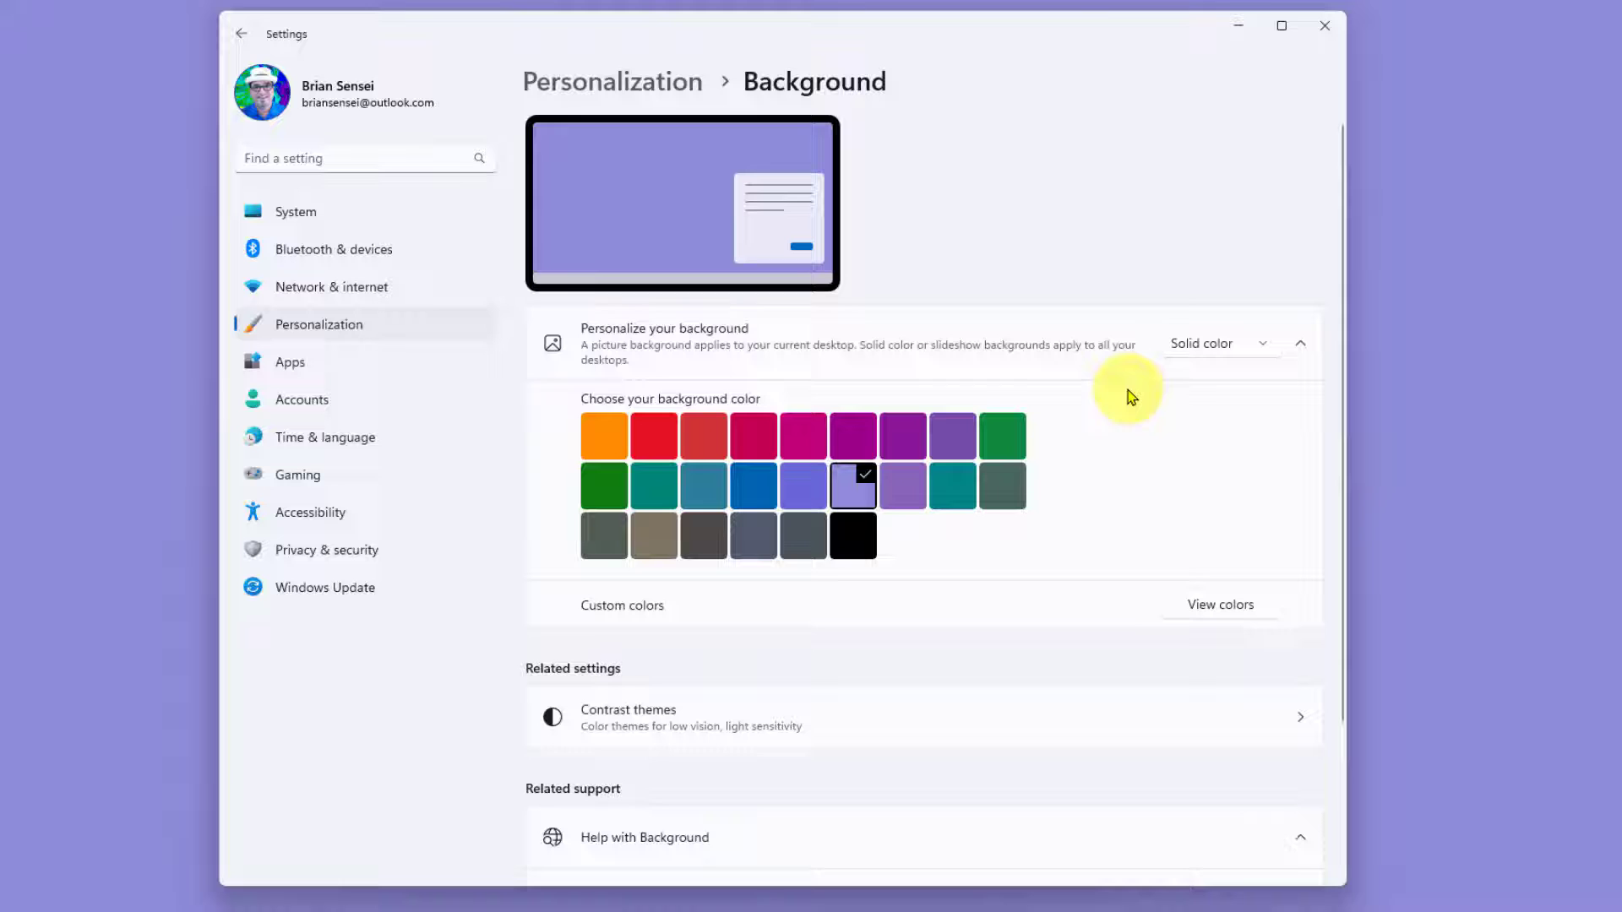
left_click(1263, 352)
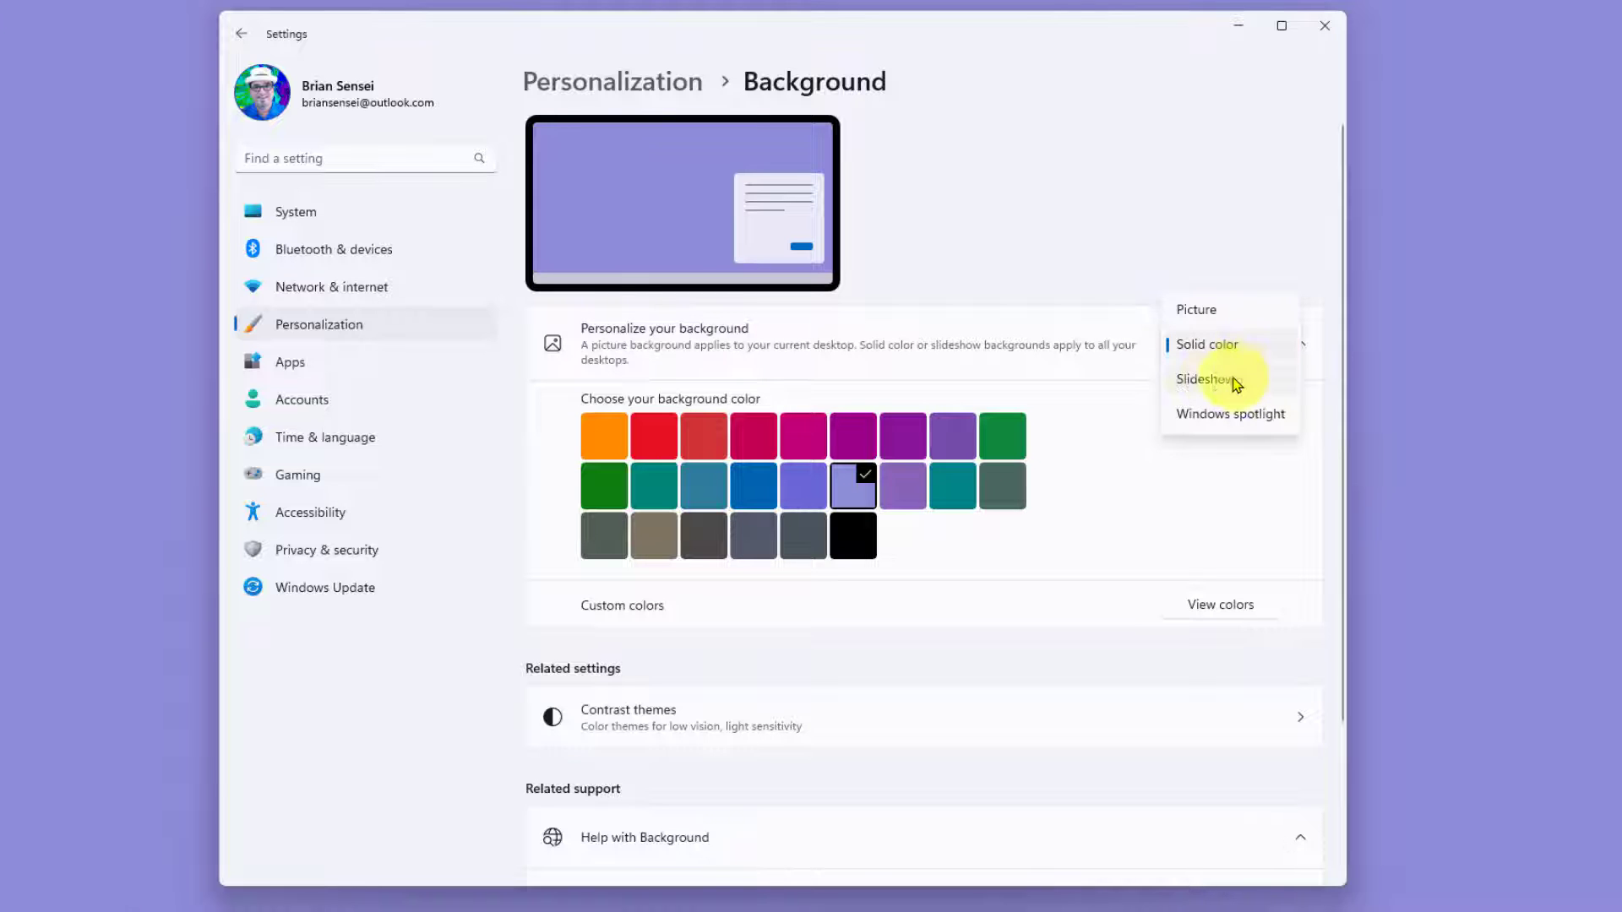
Step: Set the background to a Slideshow using the Camera Roll folder as its album
left_click(1227, 387)
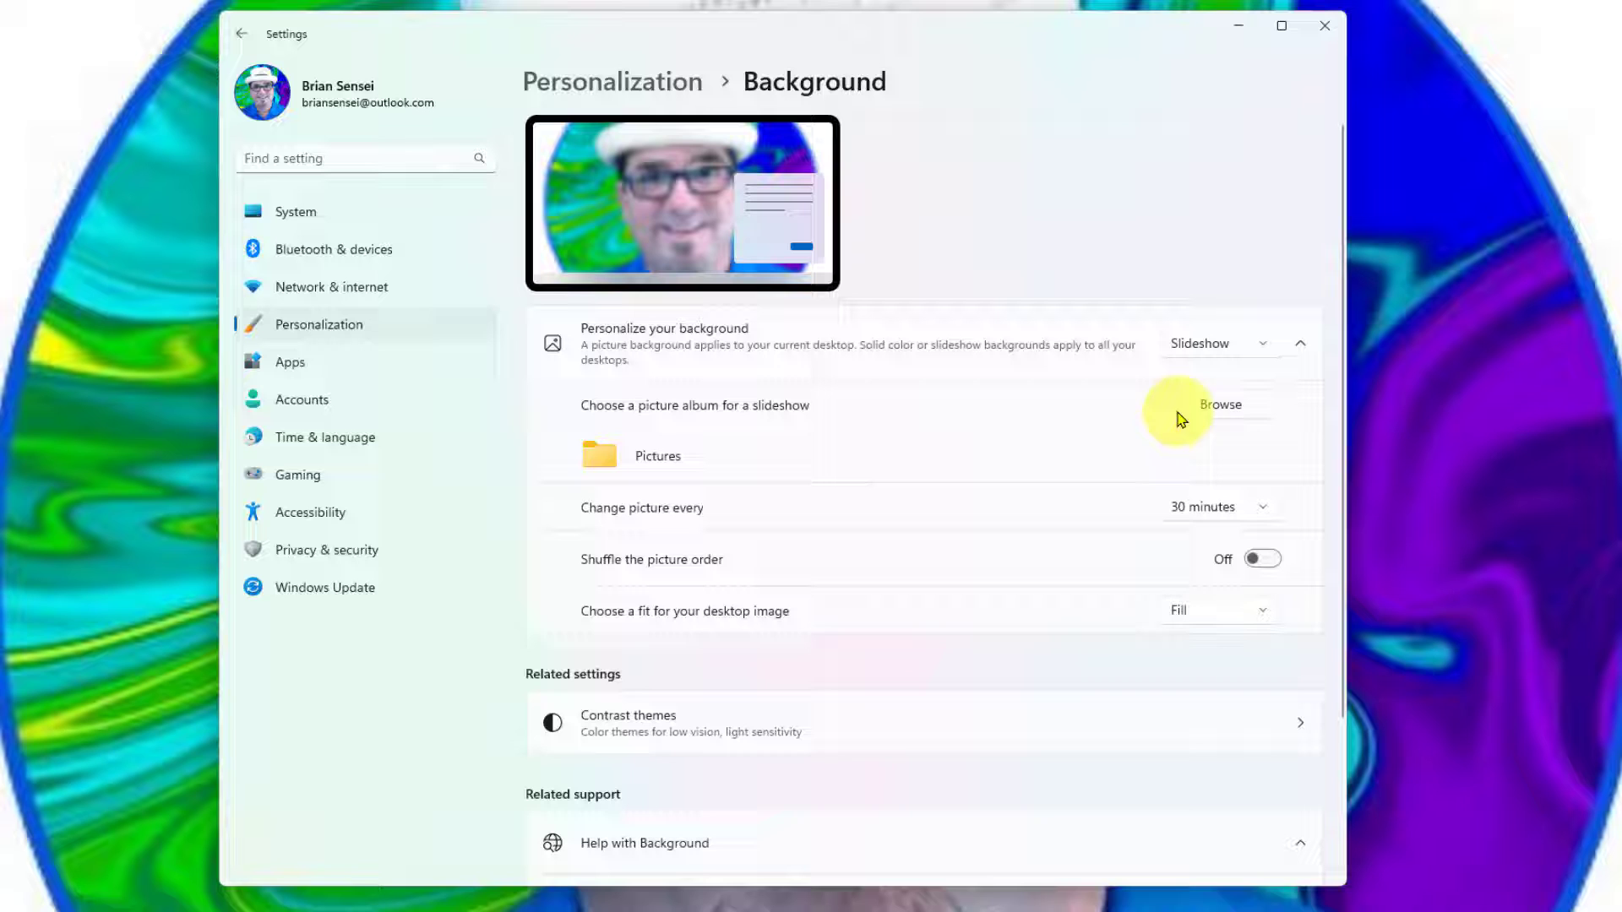
left_click(1256, 412)
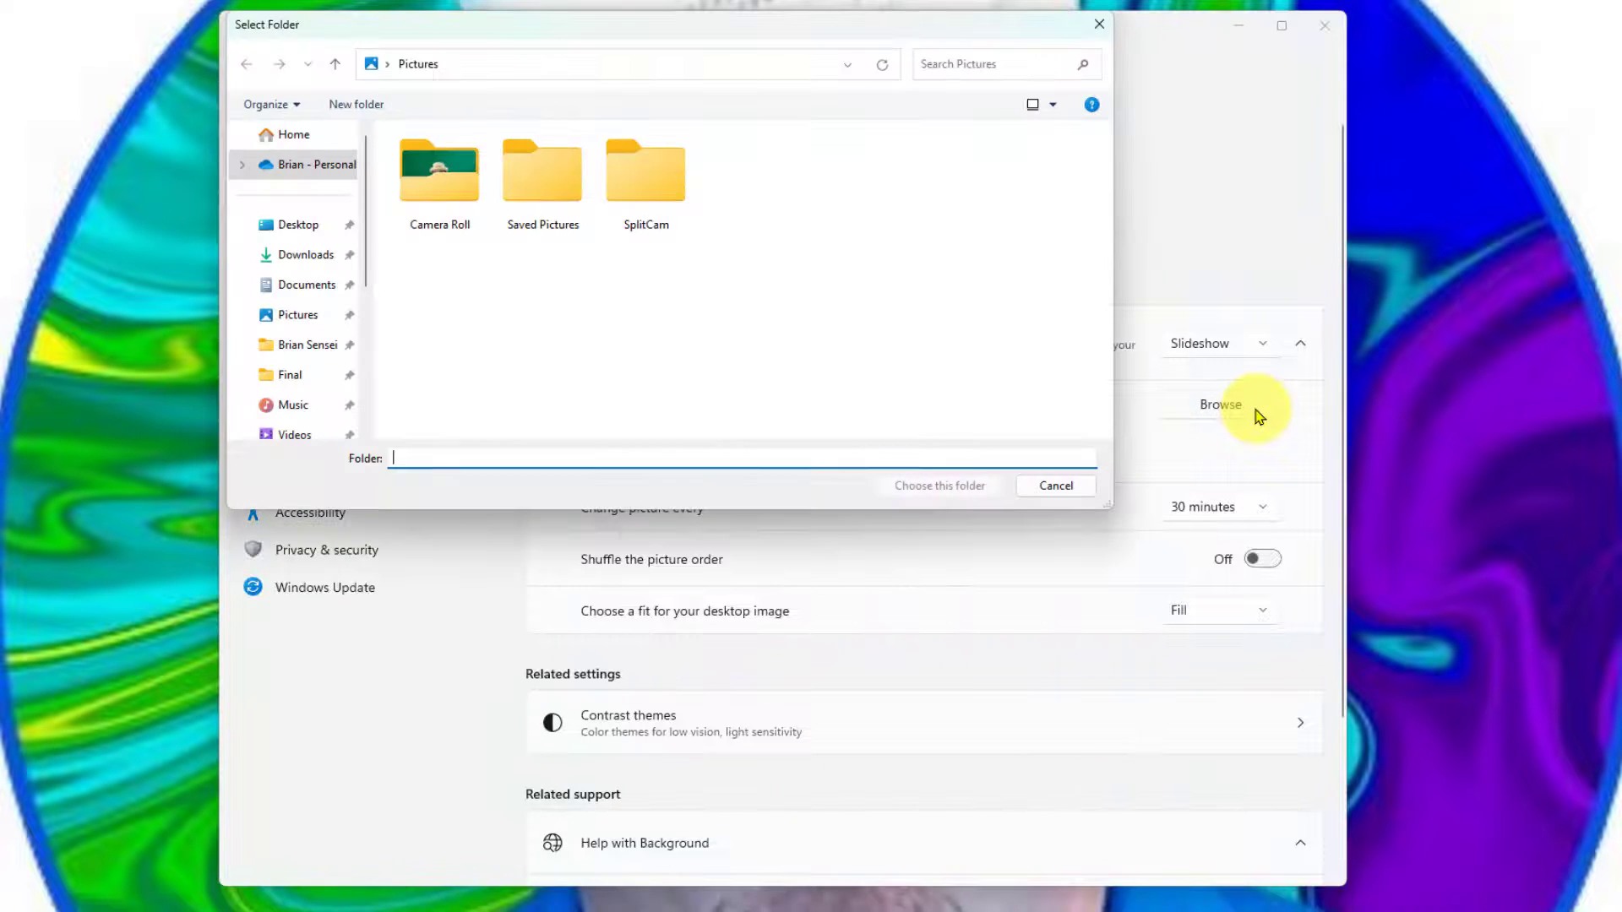
left_click(452, 175)
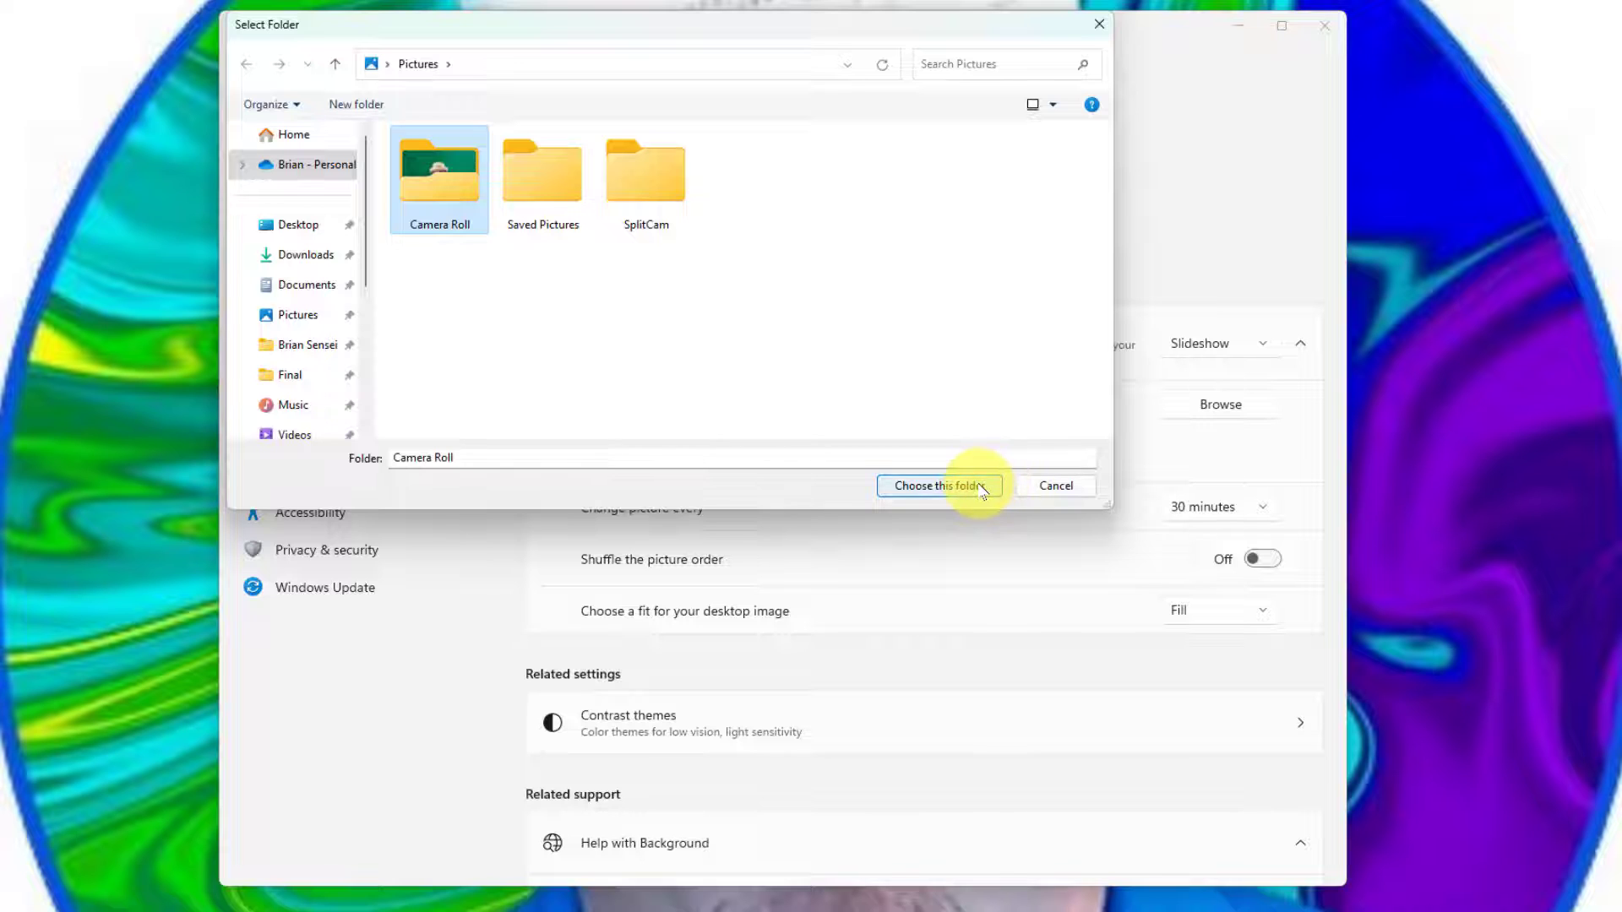
left_click(940, 486)
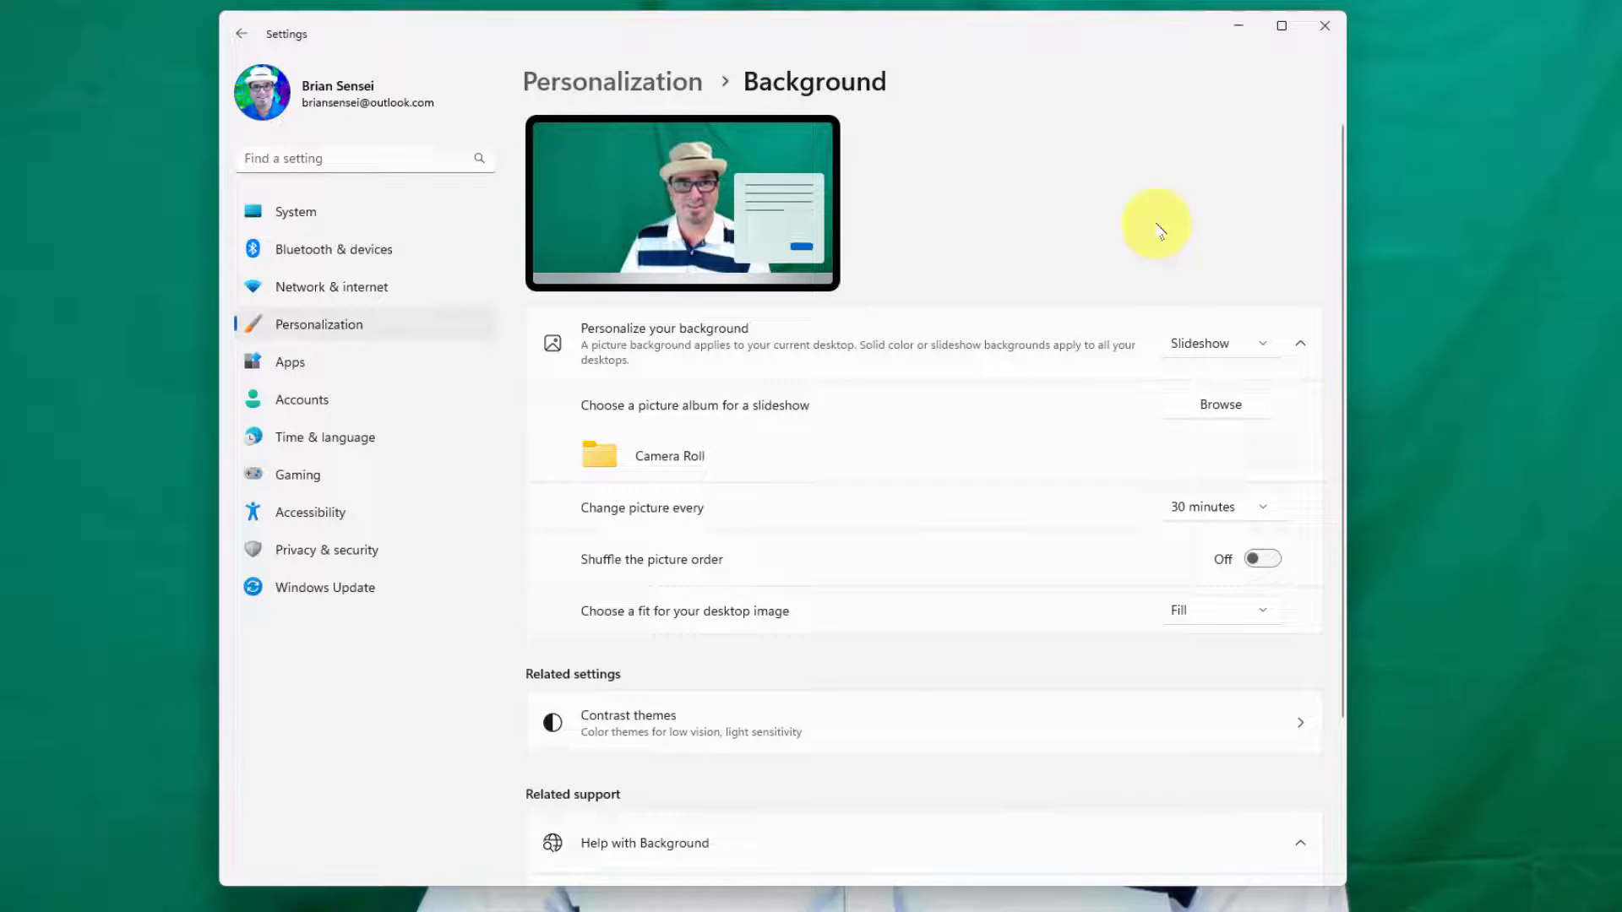
Step: Try Windows spotlight, then return to a Picture background with the blue bloom wallpaper
left_click(1265, 341)
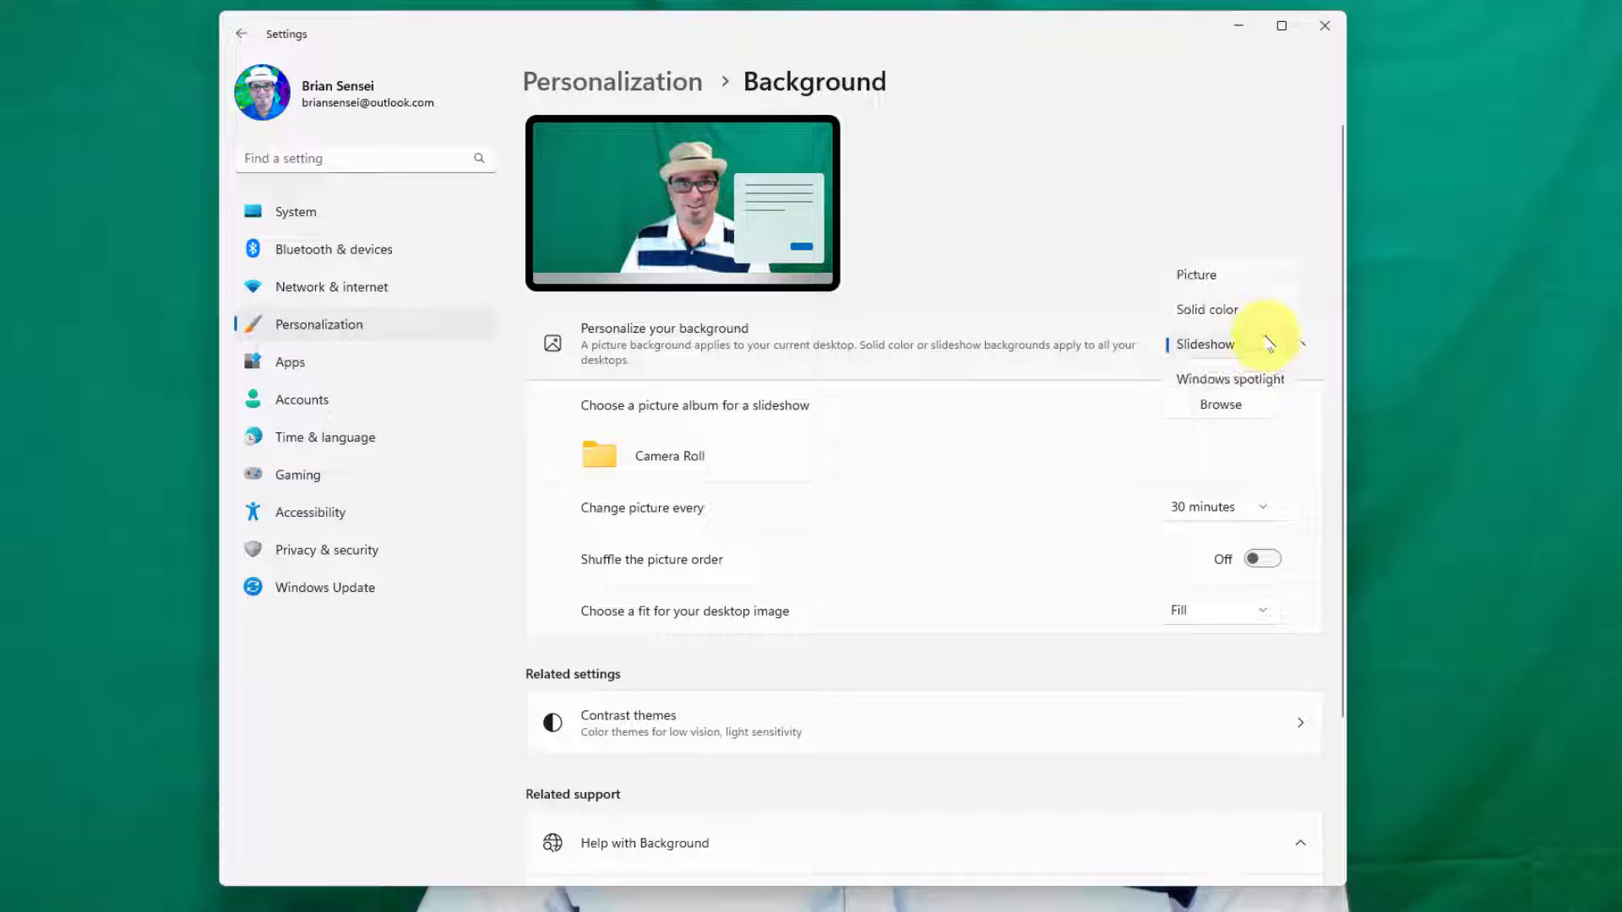
left_click(1252, 386)
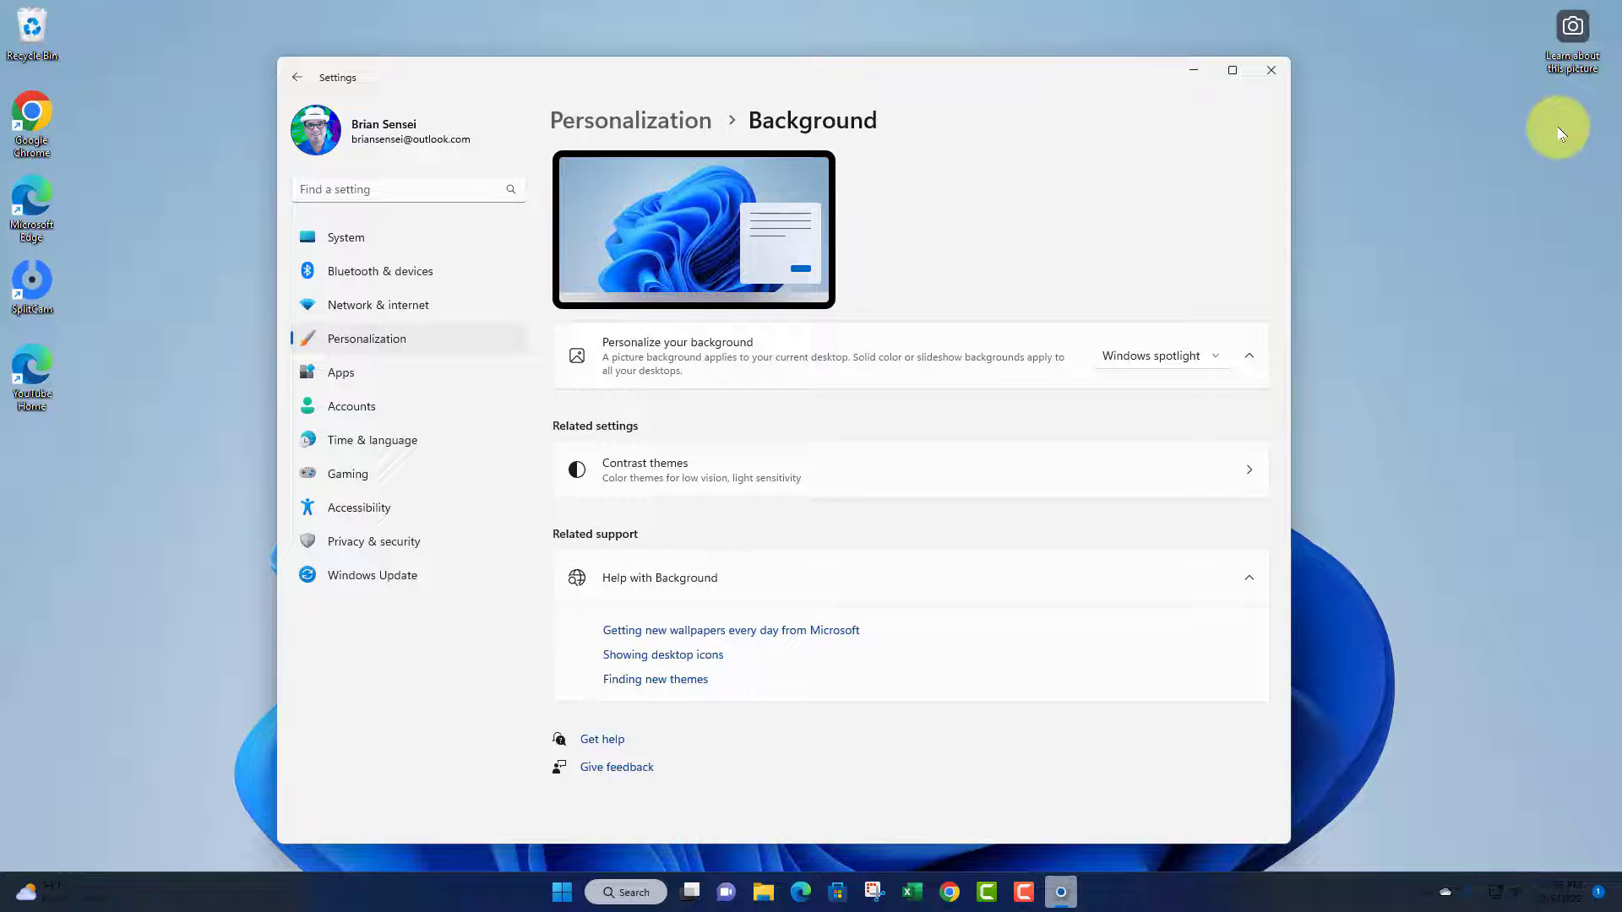
left_click(1214, 354)
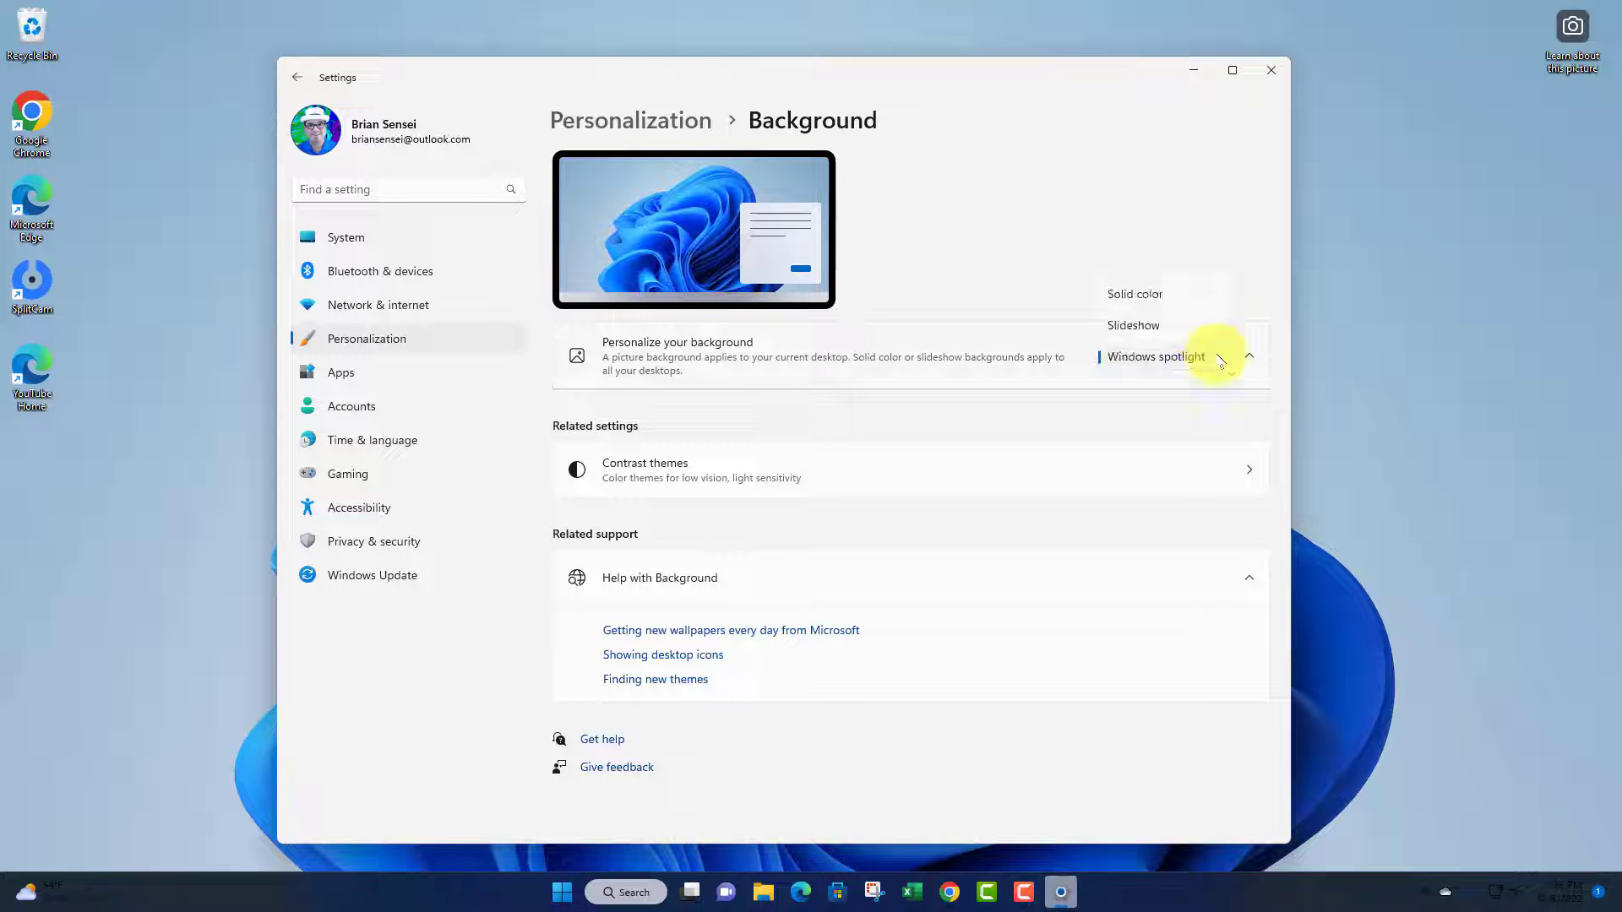
left_click(1159, 262)
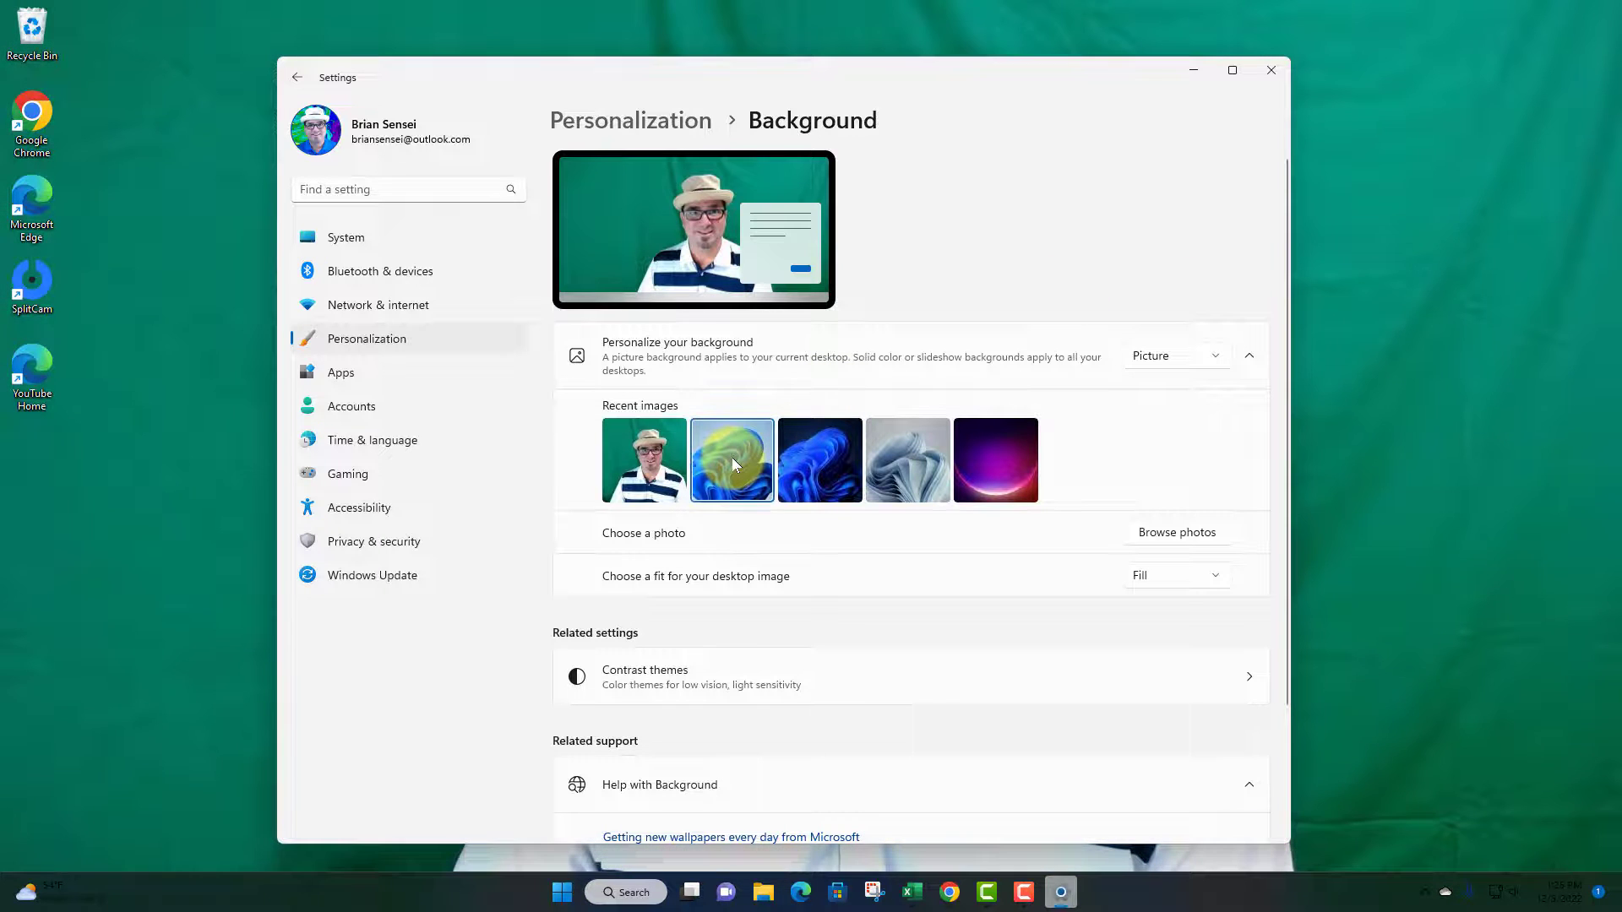
left_click(731, 458)
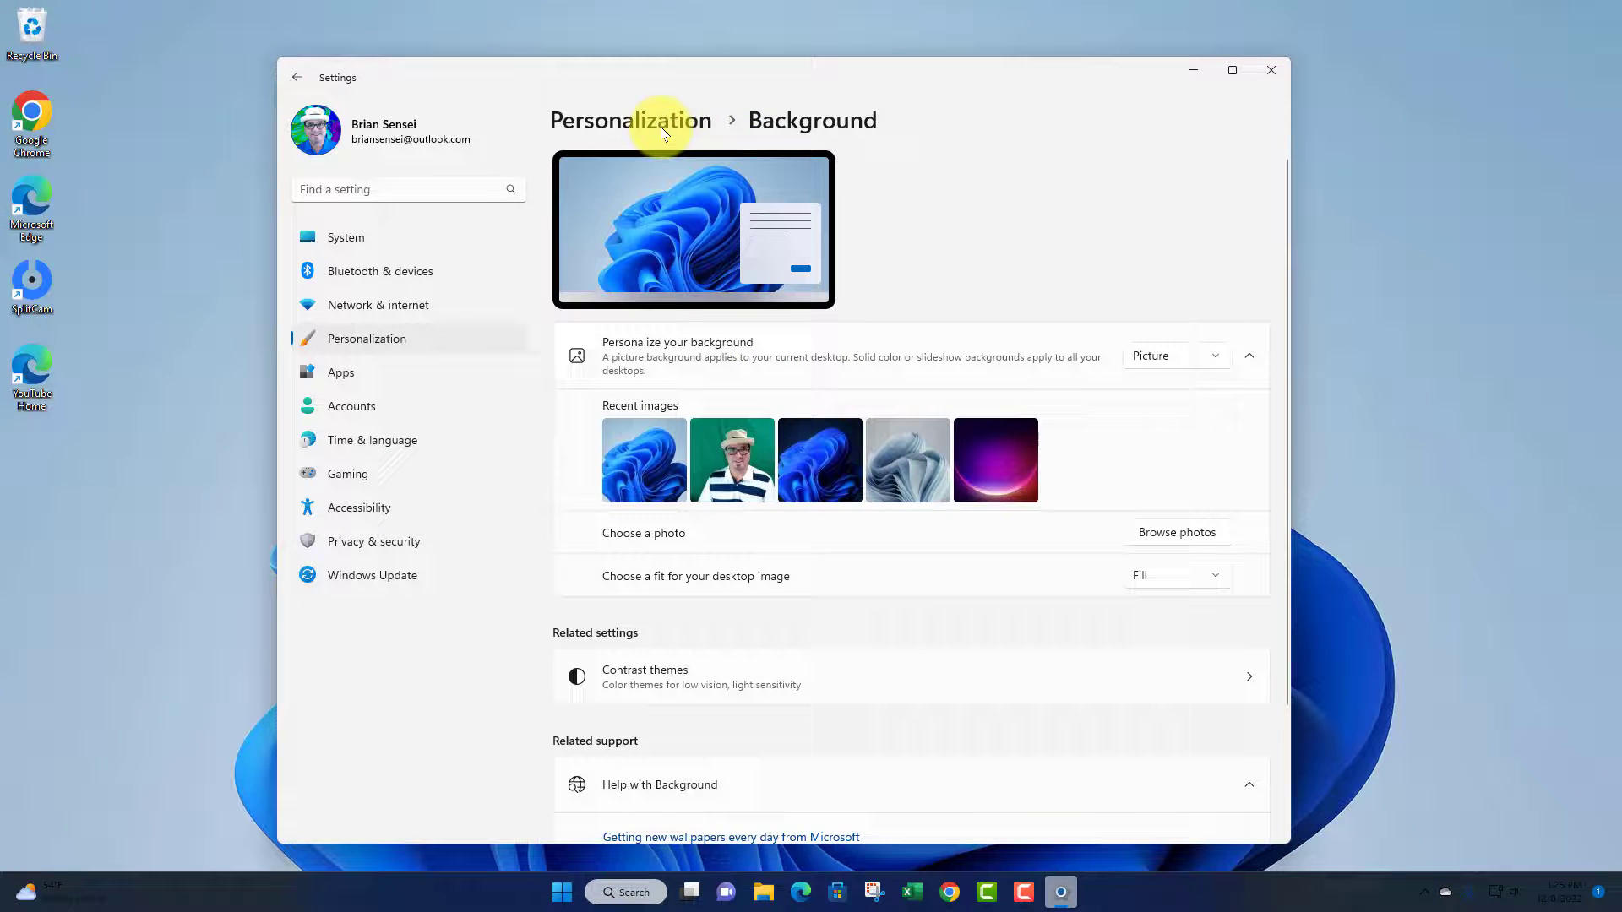
Step: Go to the Colors page and switch Windows to Dark mode
left_click(662, 127)
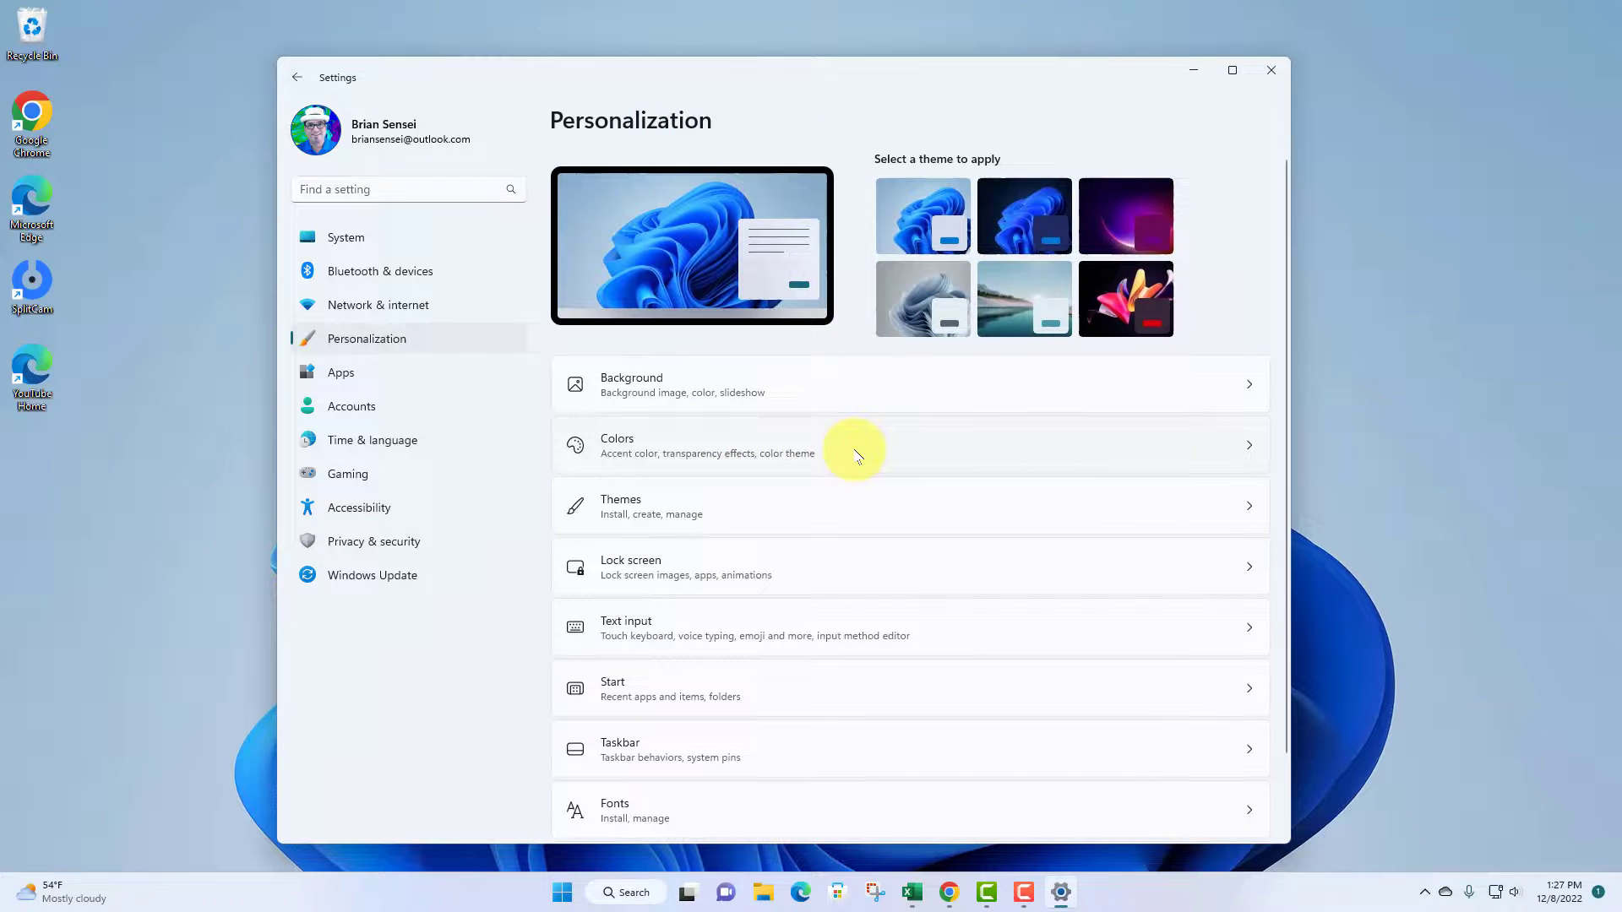
left_click(1214, 447)
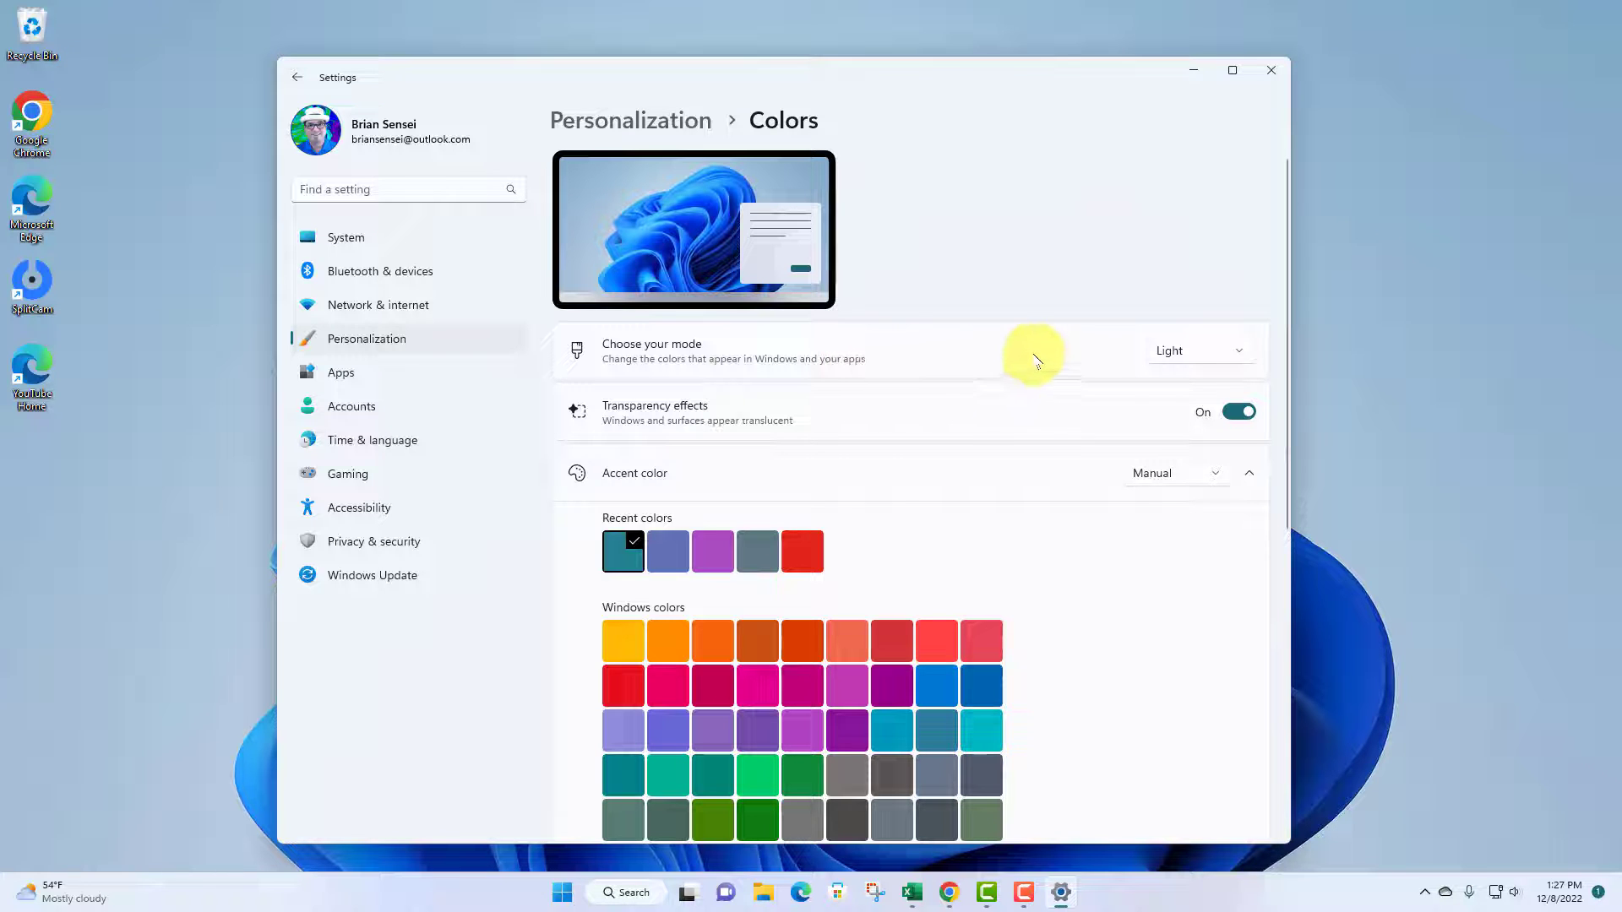
left_click(1237, 359)
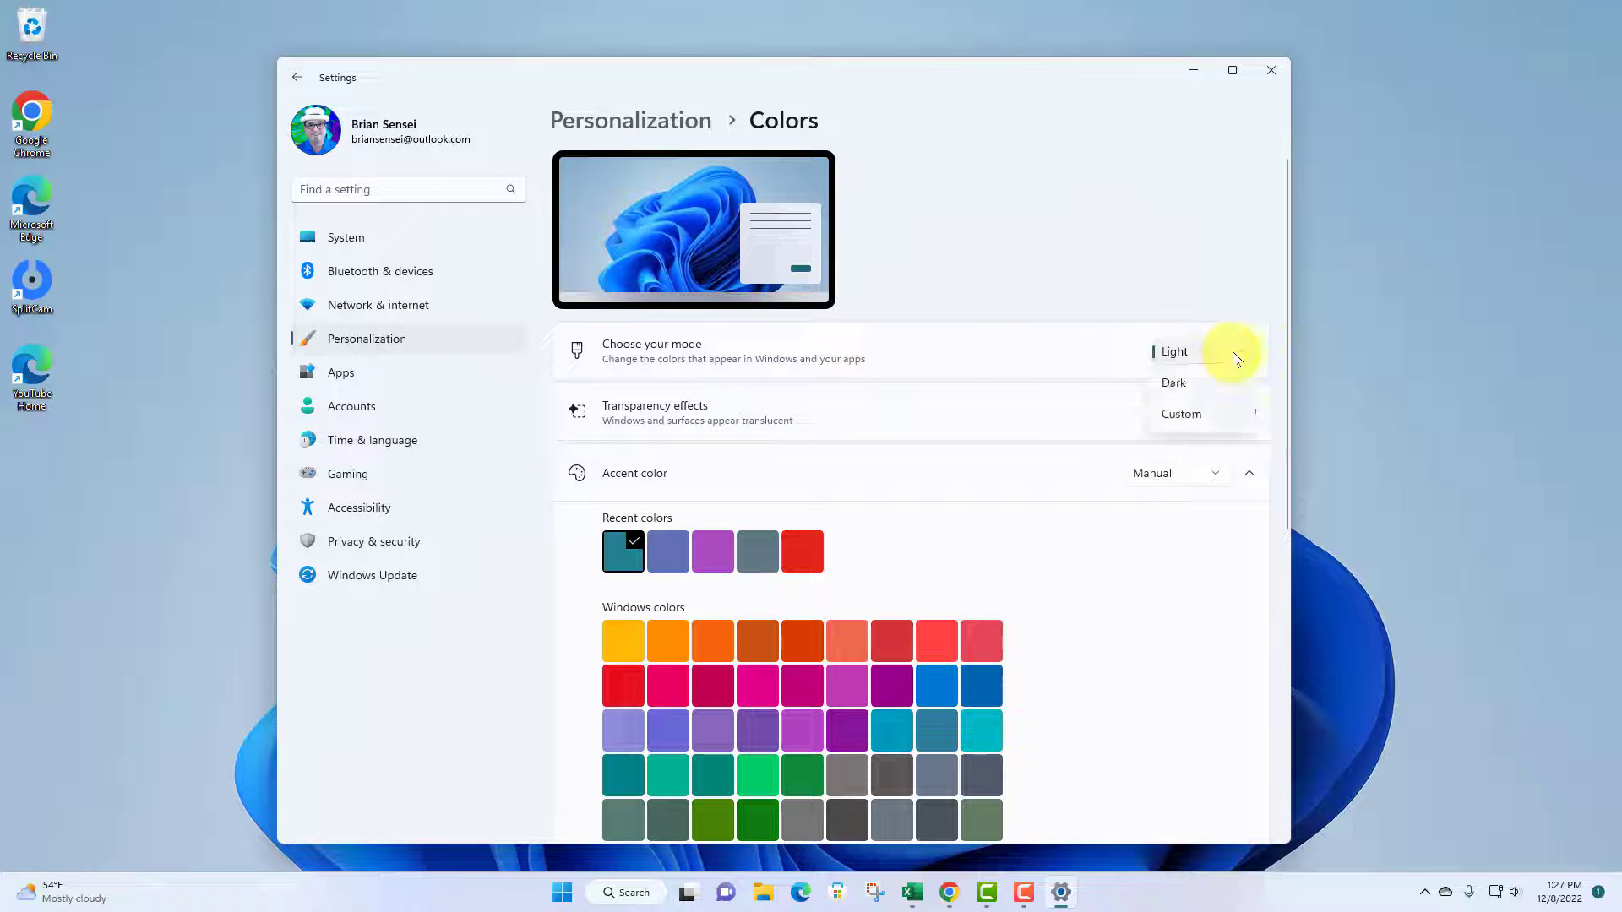
left_click(1194, 388)
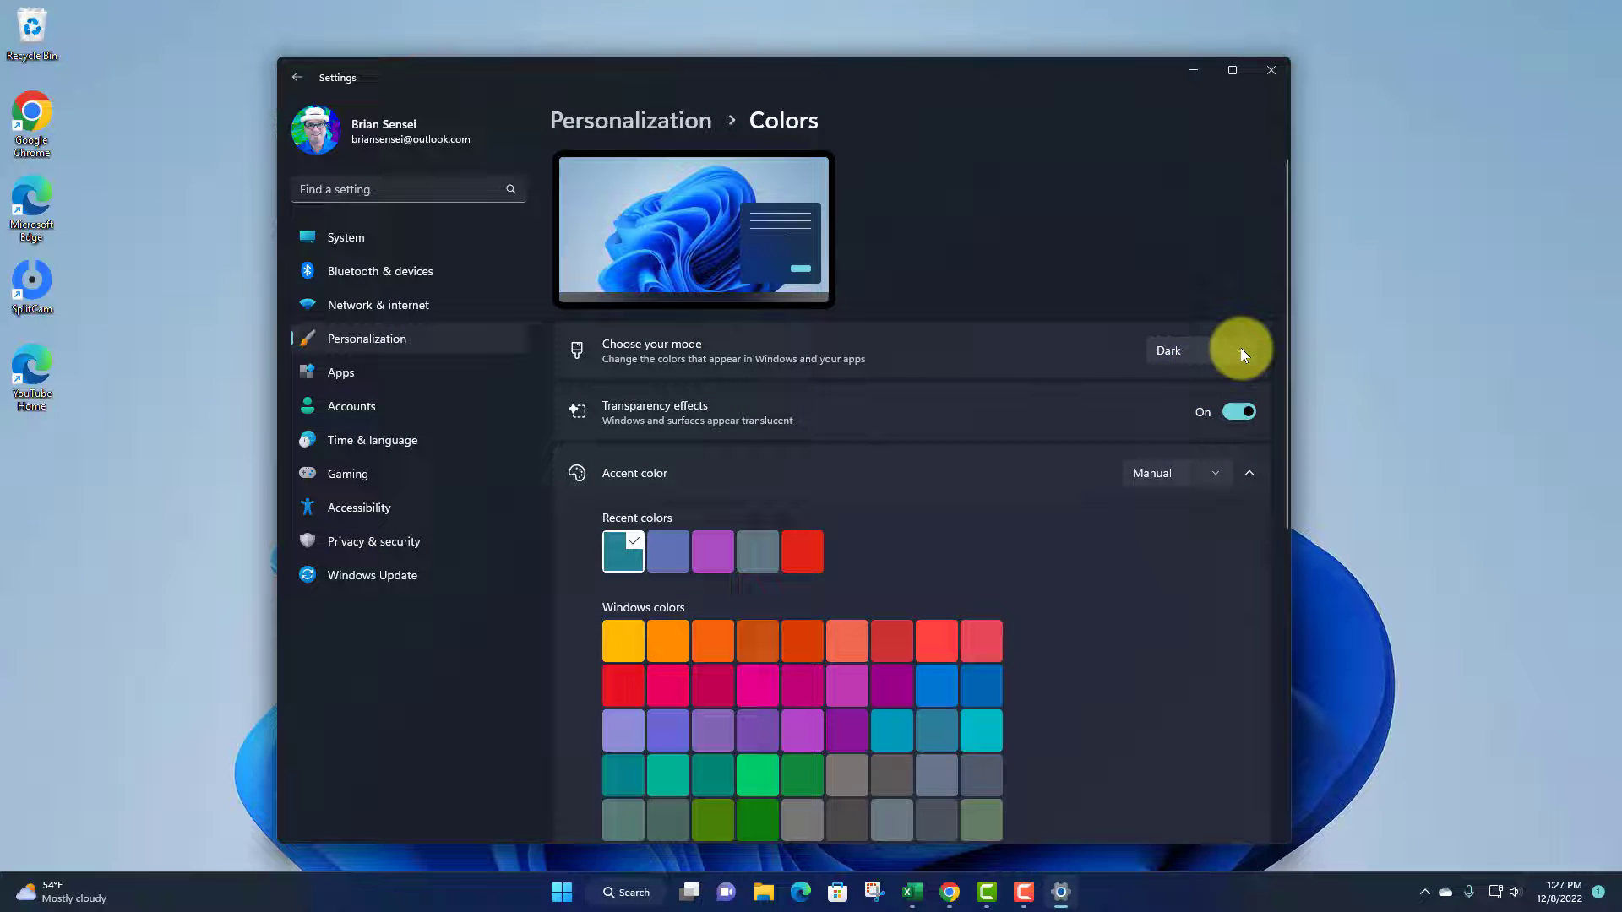
Step: Change the mode to Custom and set the default app mode to Light
left_click(1240, 347)
left_click(1191, 385)
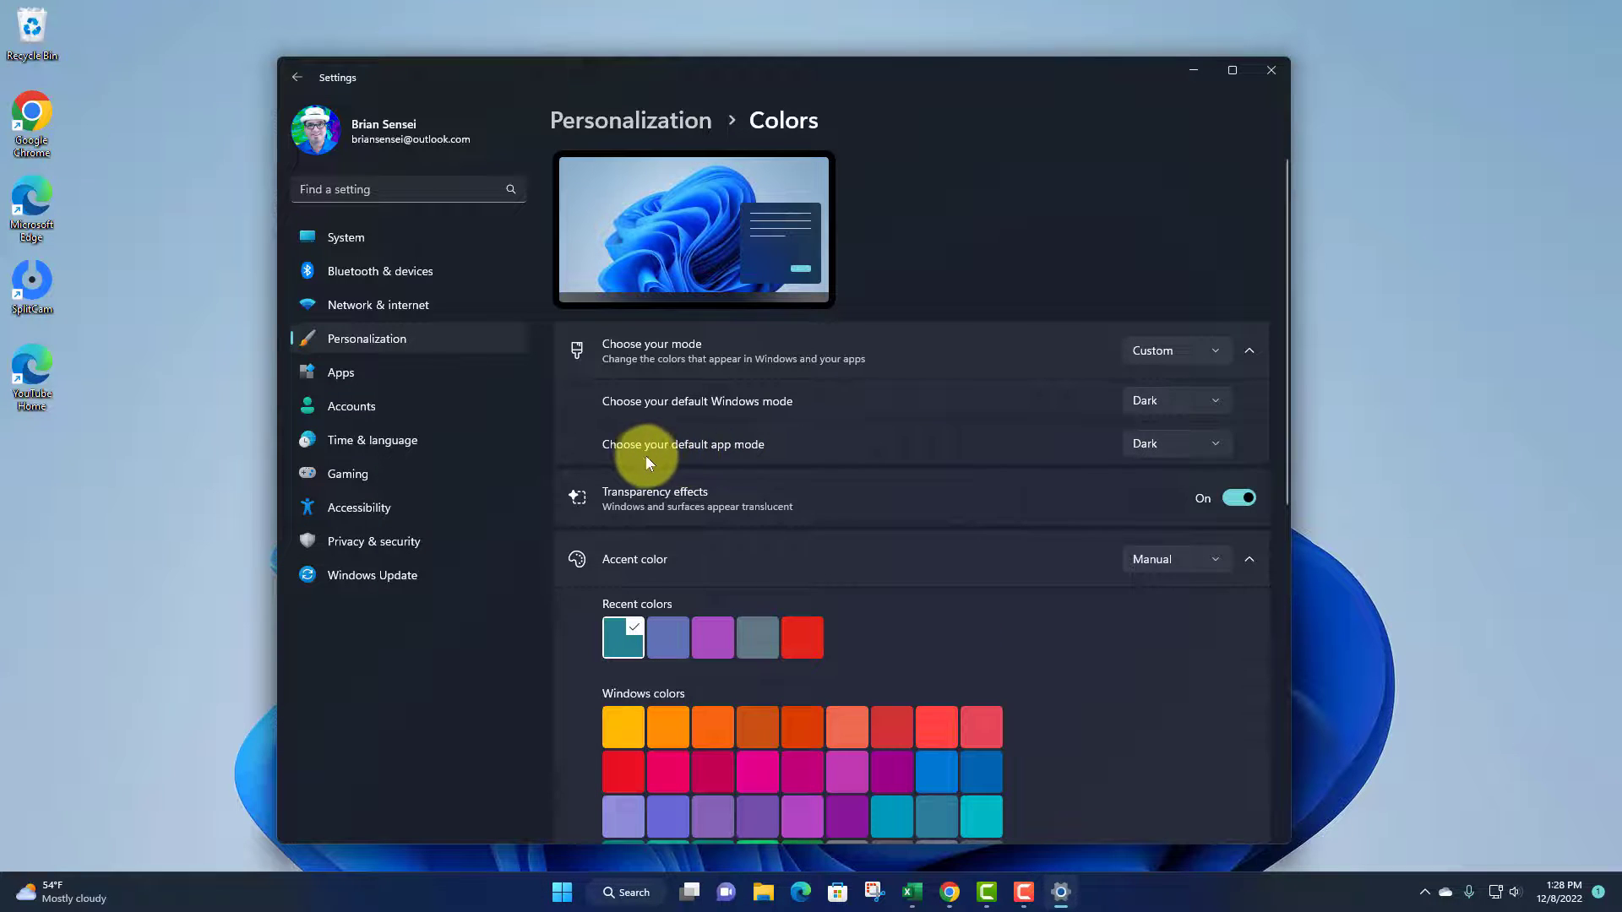
scroll(648, 462, "down", 2)
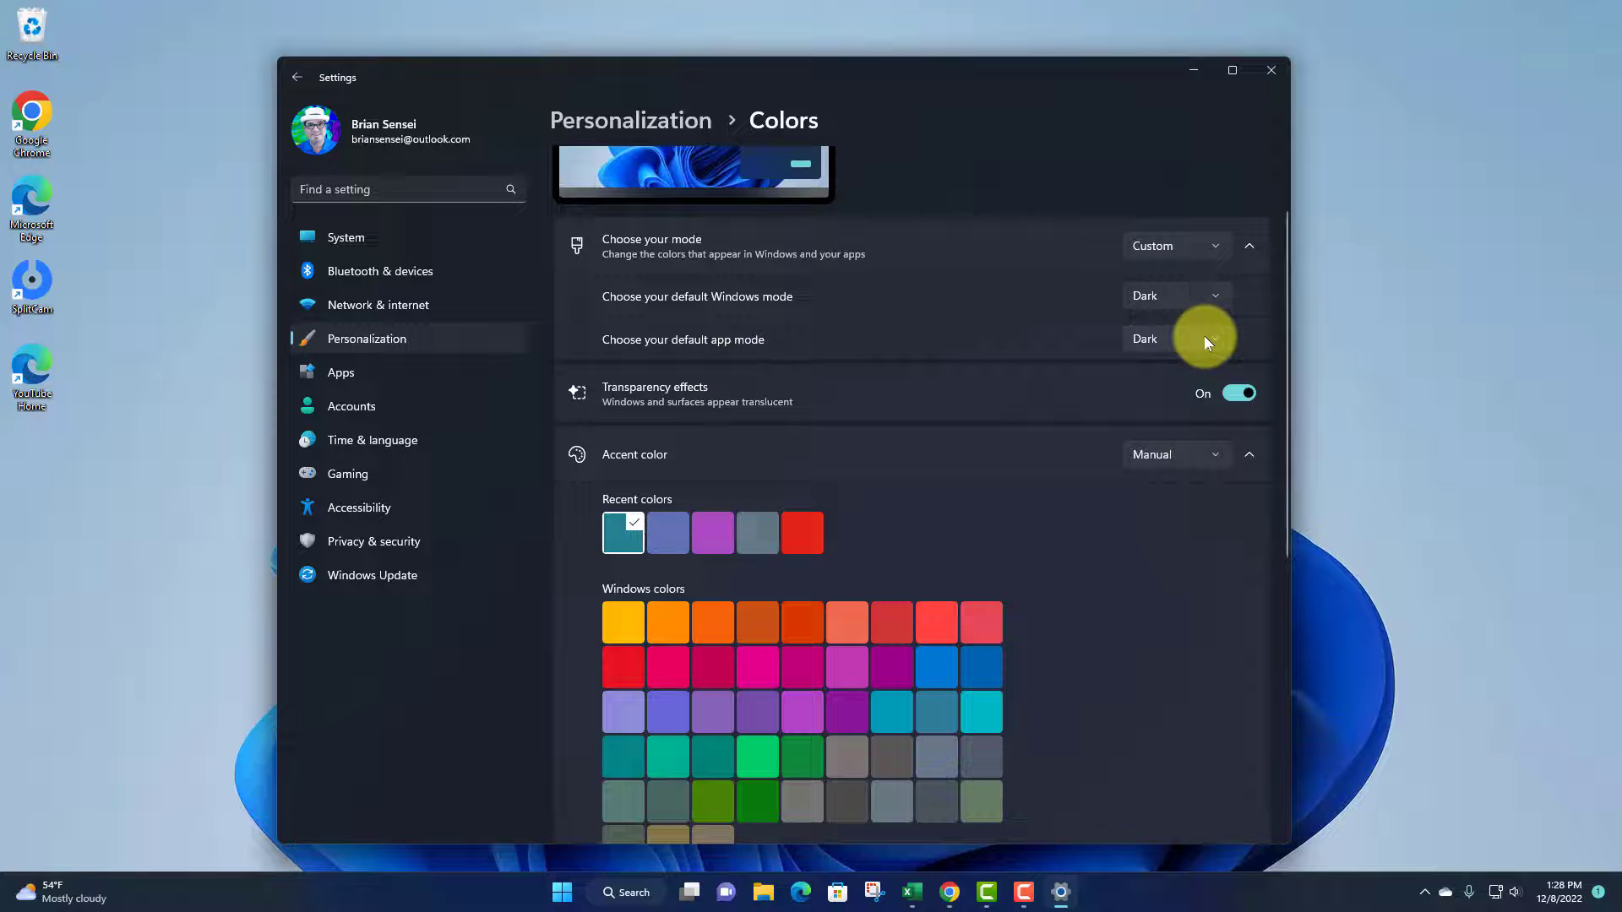
left_click(1210, 336)
left_click(1187, 313)
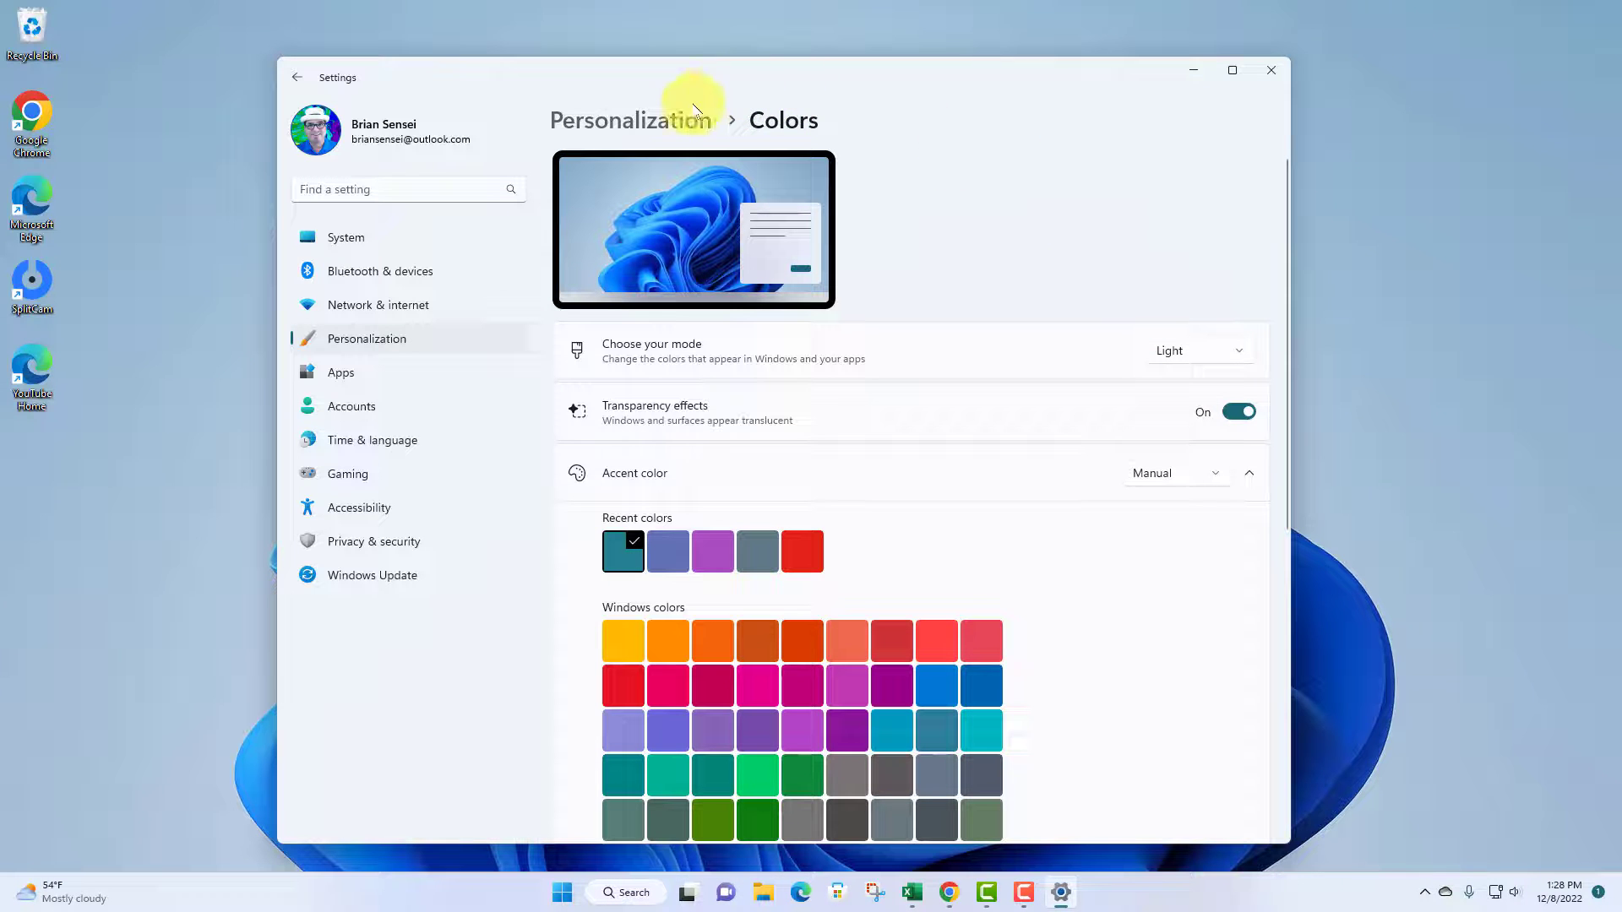
Step: Apply the Windows (dark) theme on the Themes page, giving Dark Bloom with a blue accent
left_click(662, 118)
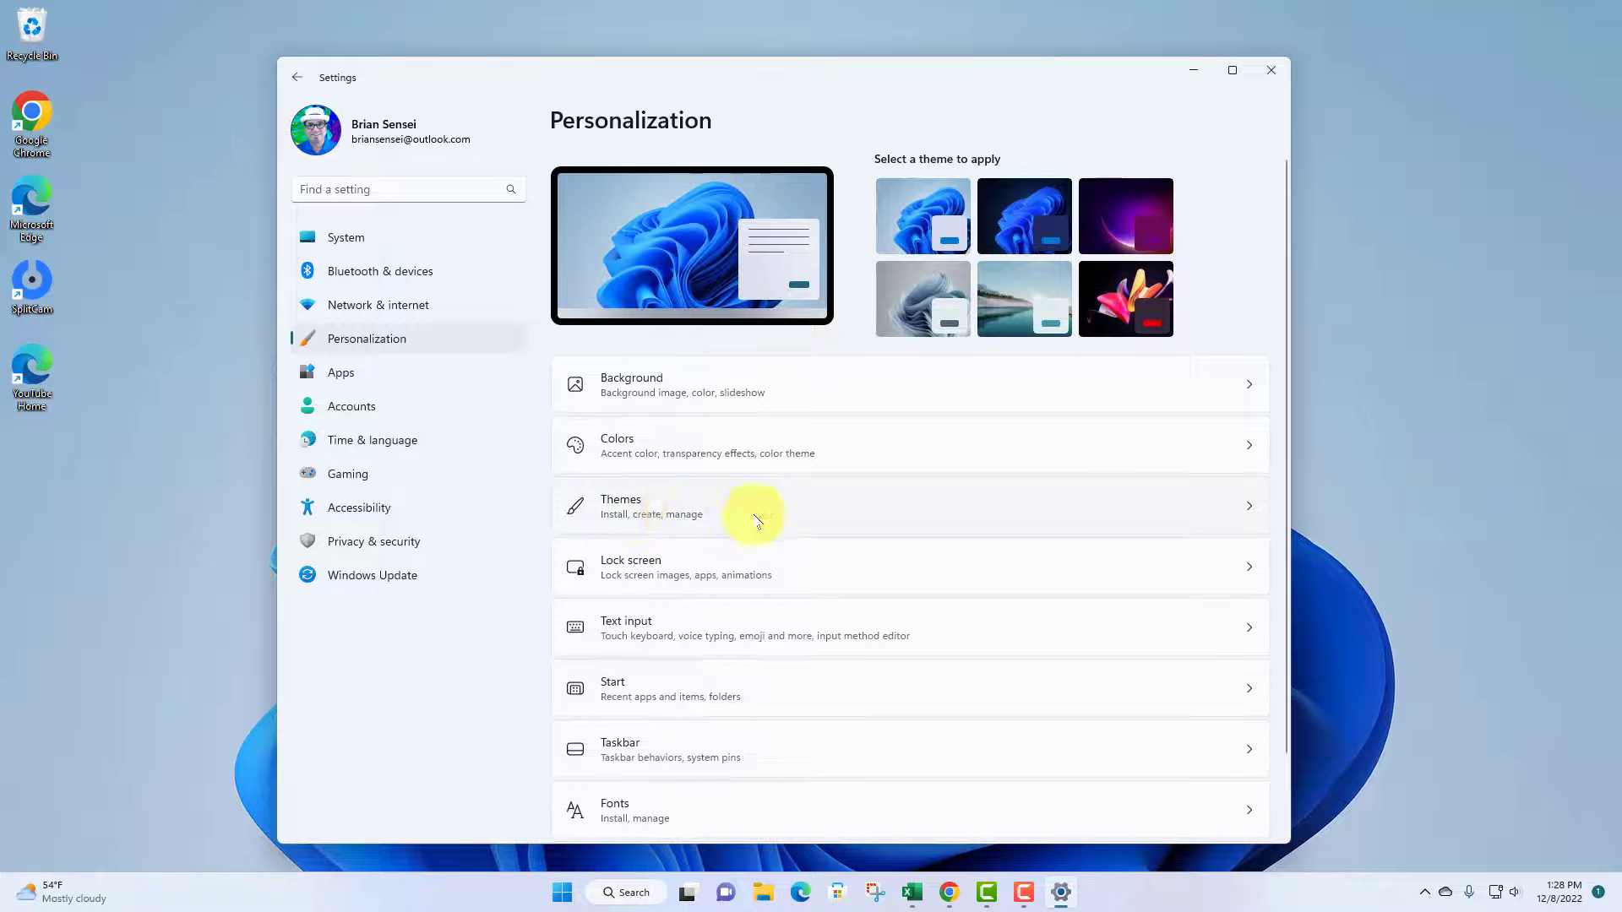
left_click(1243, 514)
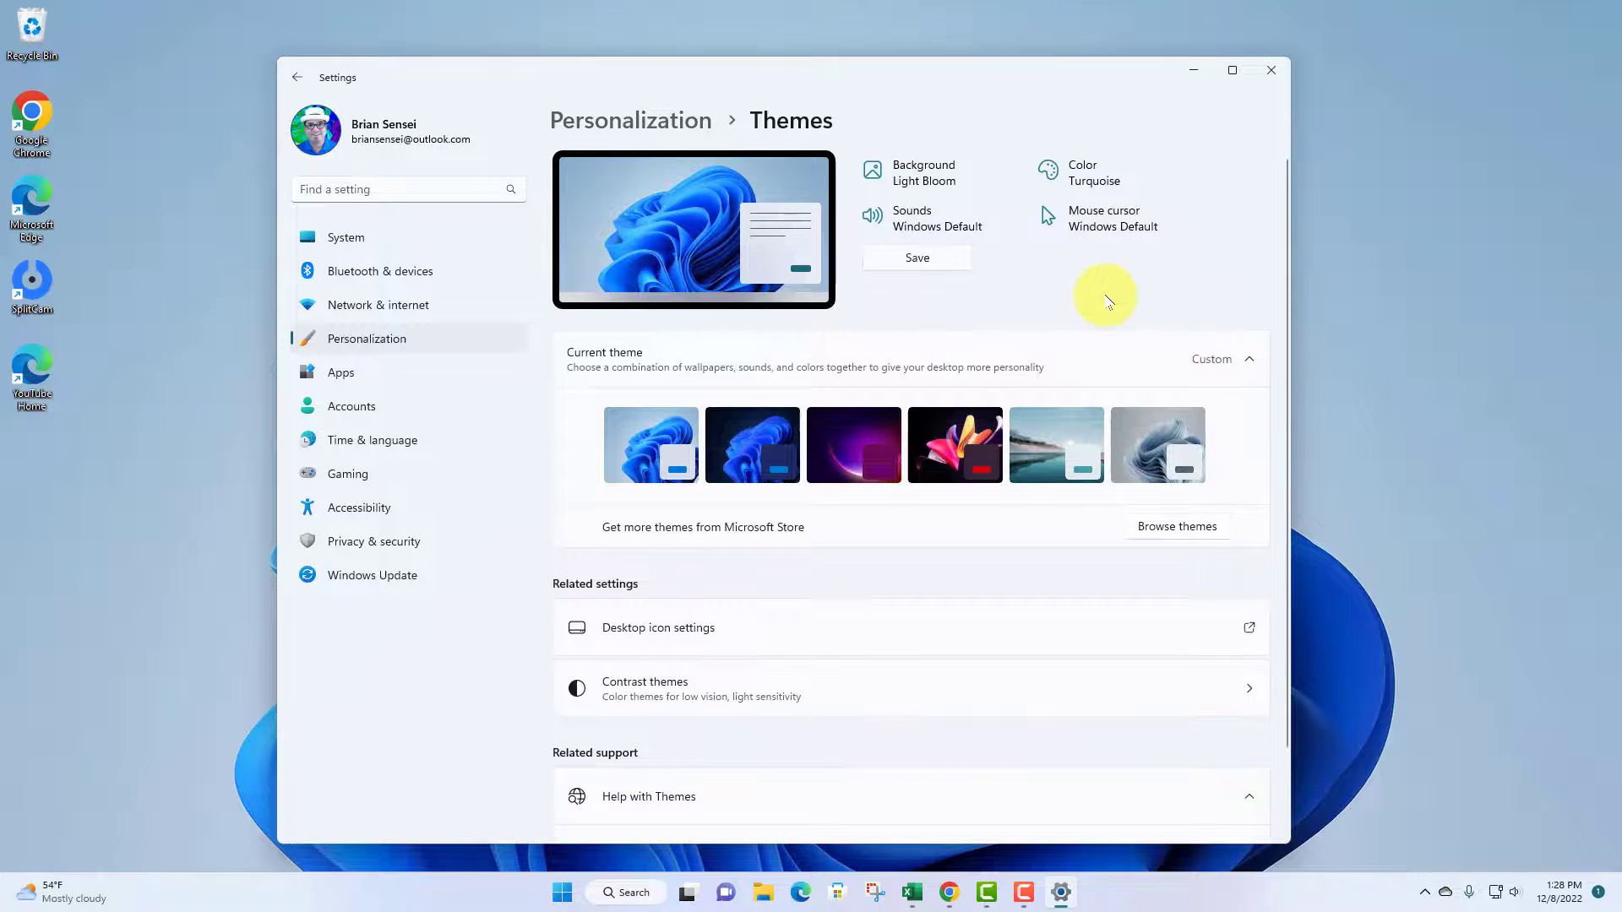
left_click(759, 441)
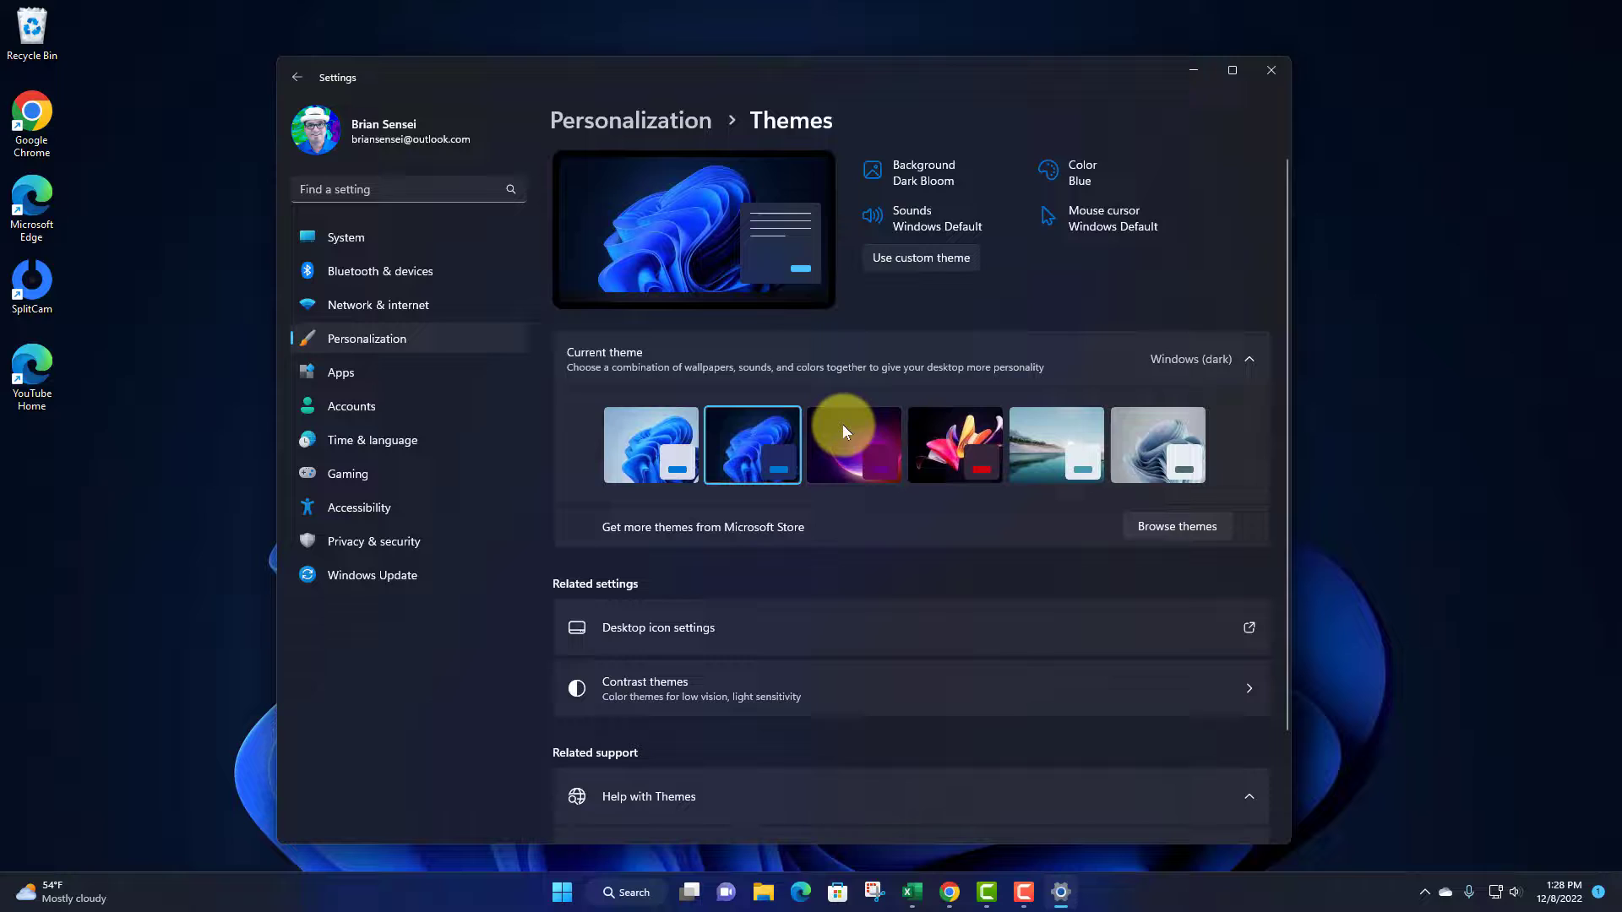
scroll(891, 336, "down", 2)
scroll(904, 251, "up", 2)
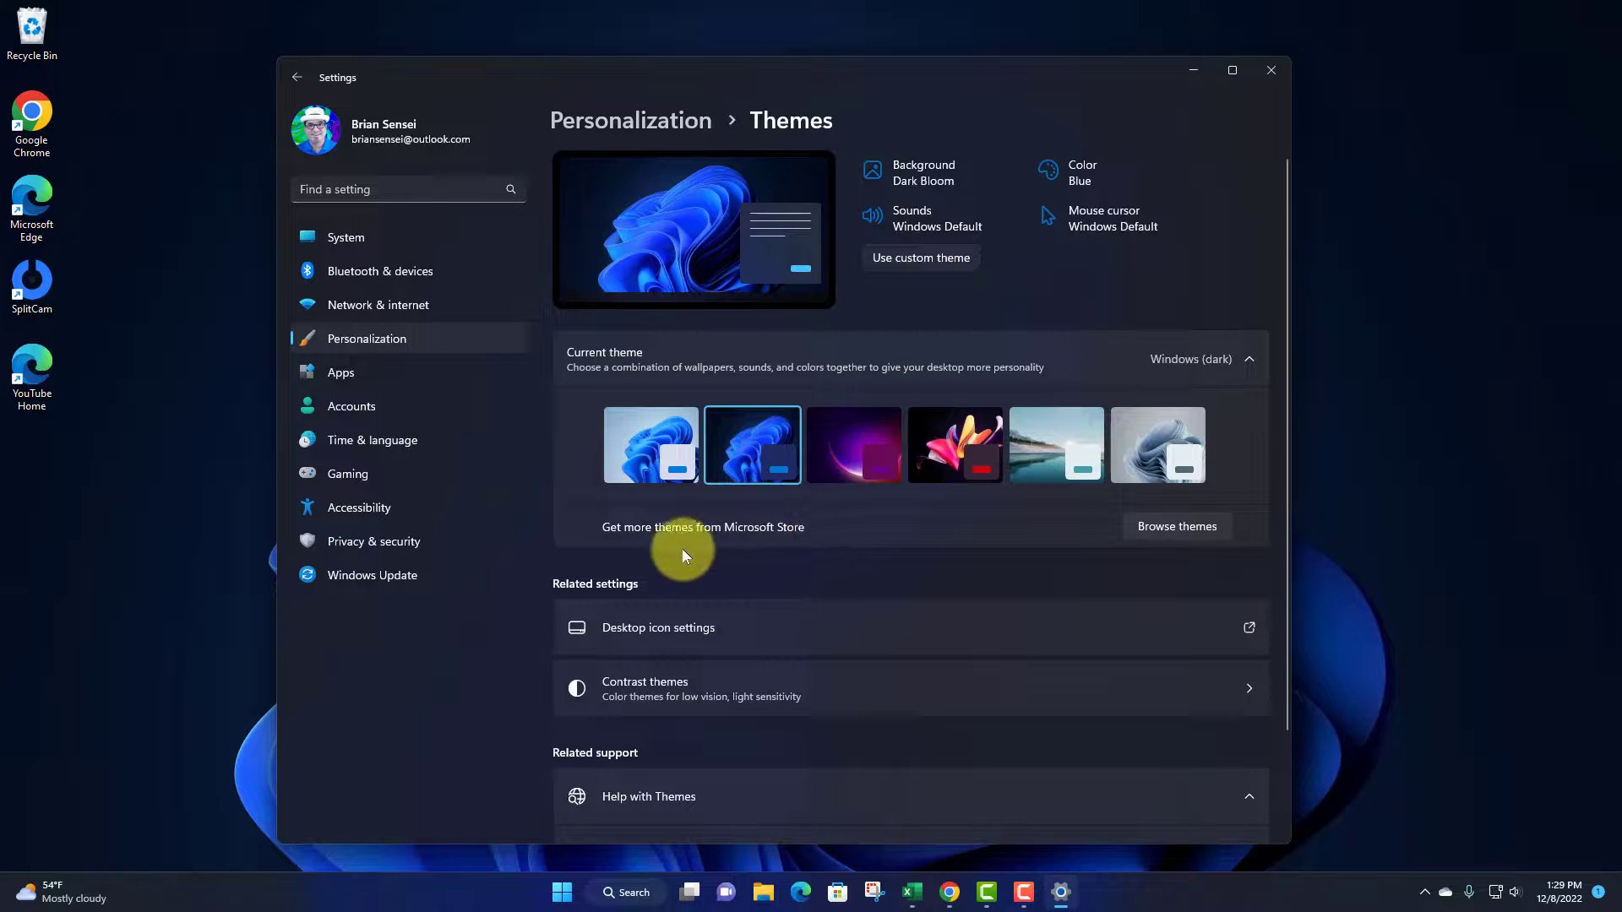
Step: Browse more themes in Microsoft Store and open the Earth from Above PREMIUM details
left_click(1164, 527)
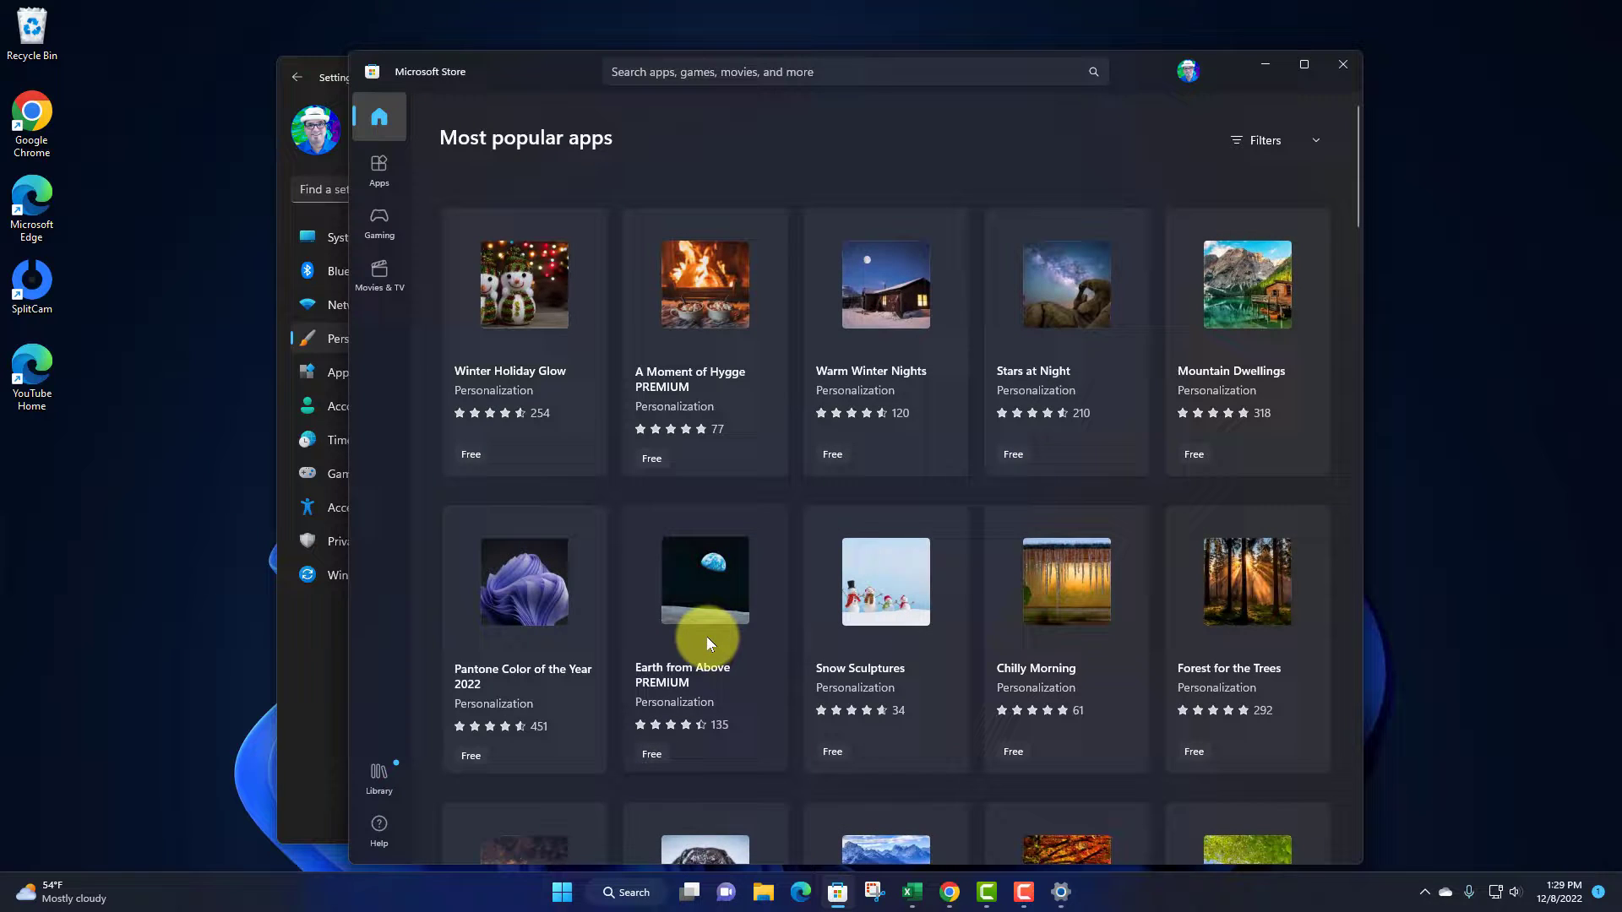
left_click(706, 642)
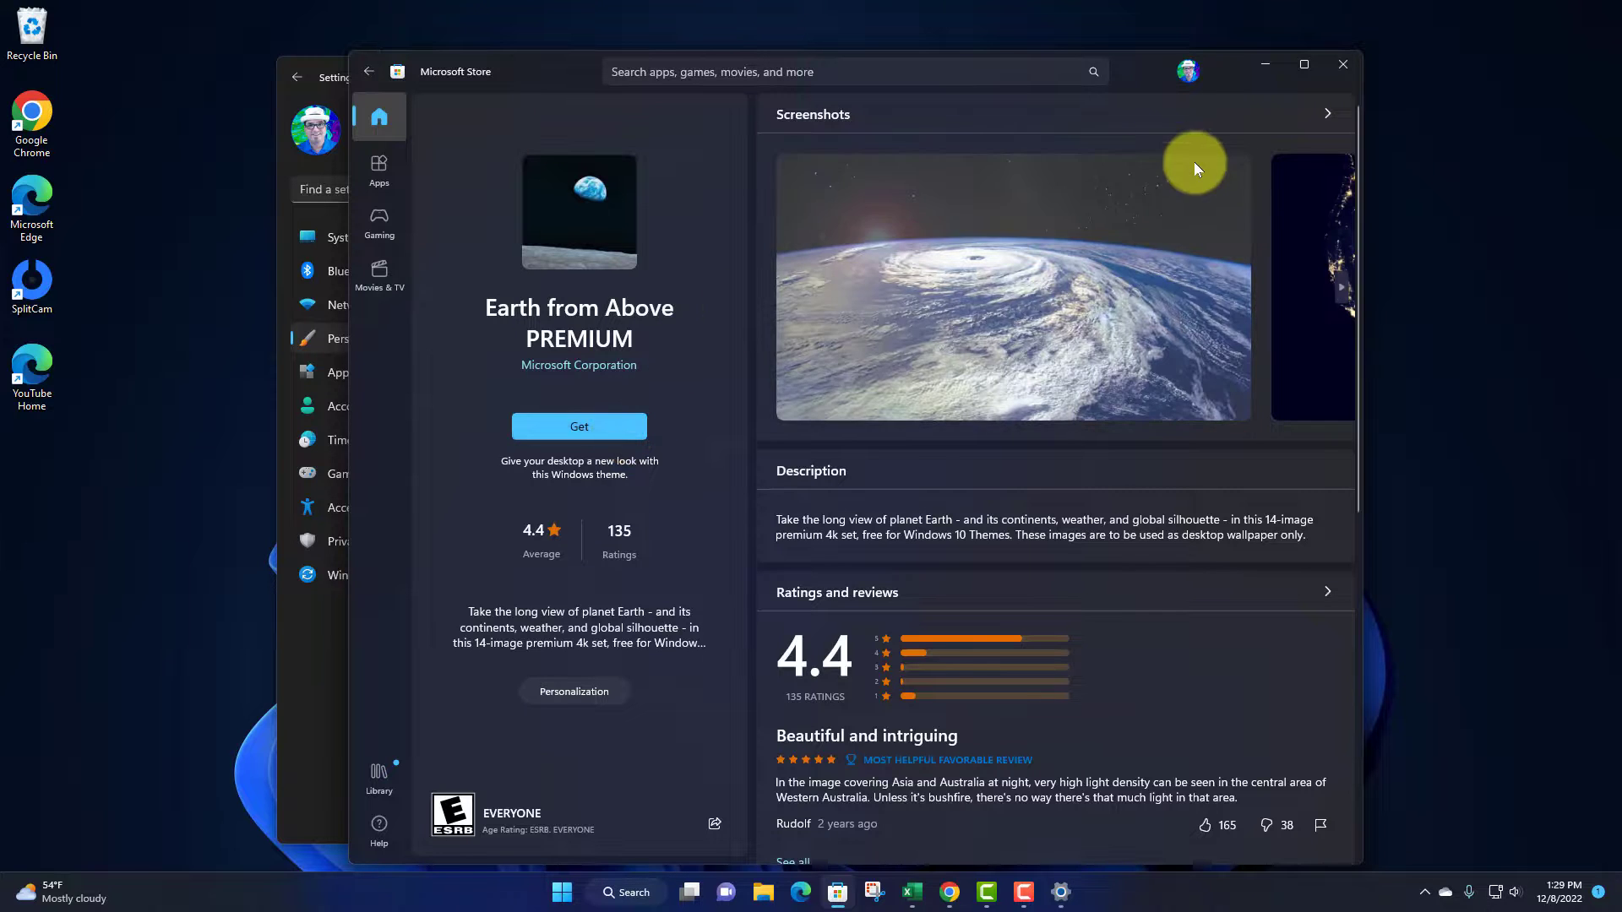
Step: Close Microsoft Store and apply the light Windows theme back on Personalization
left_click(1339, 64)
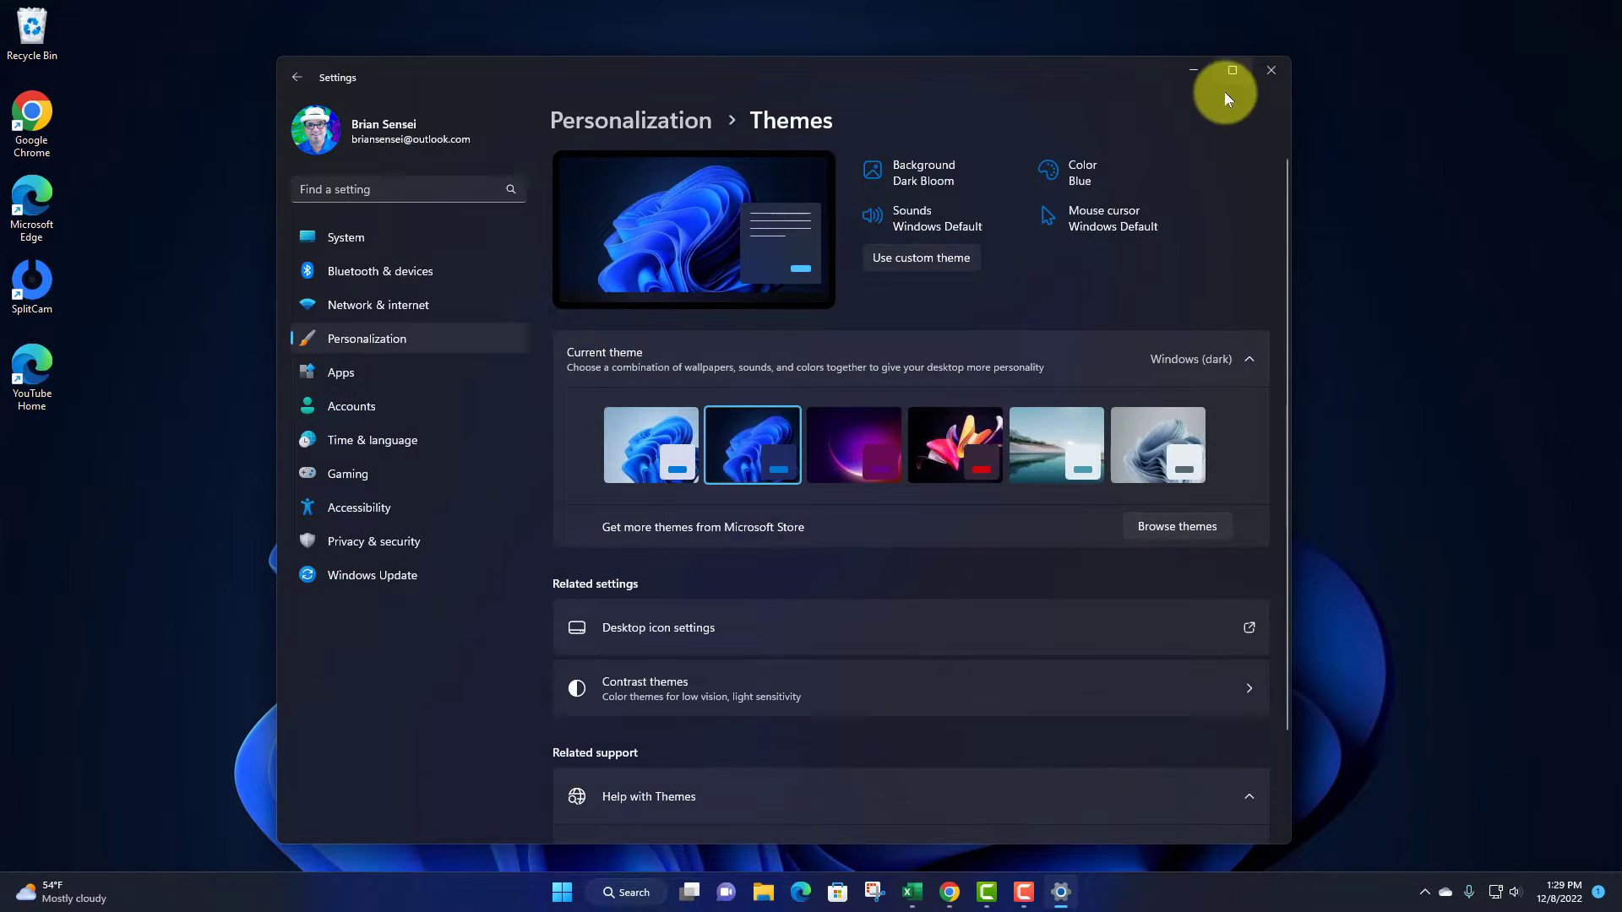
key("alt+Left")
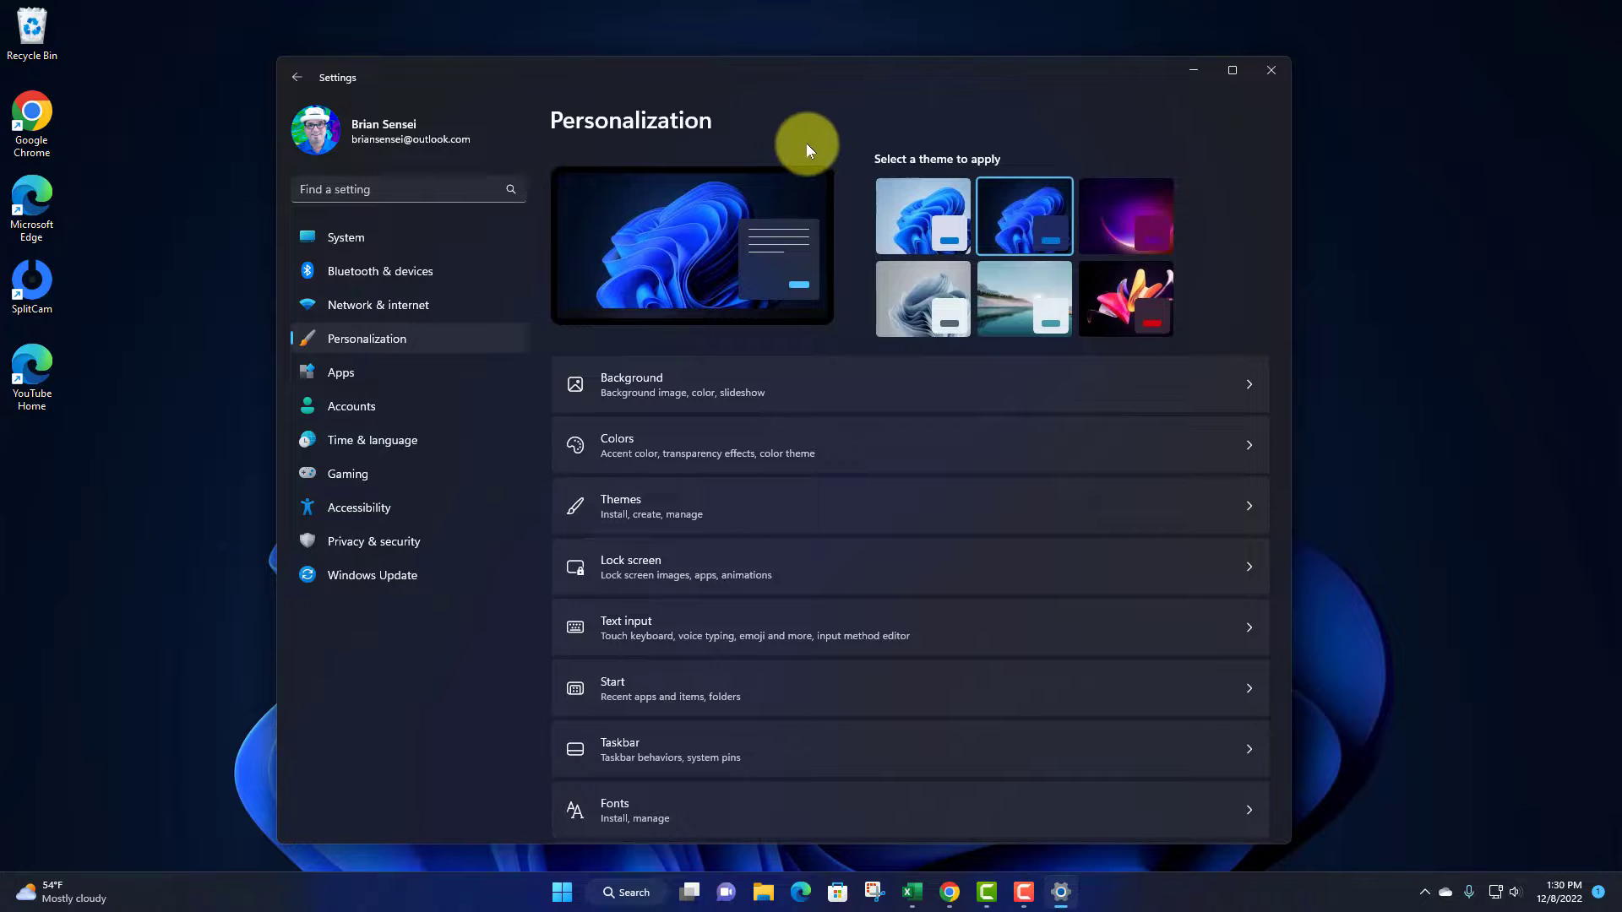
left_click(896, 285)
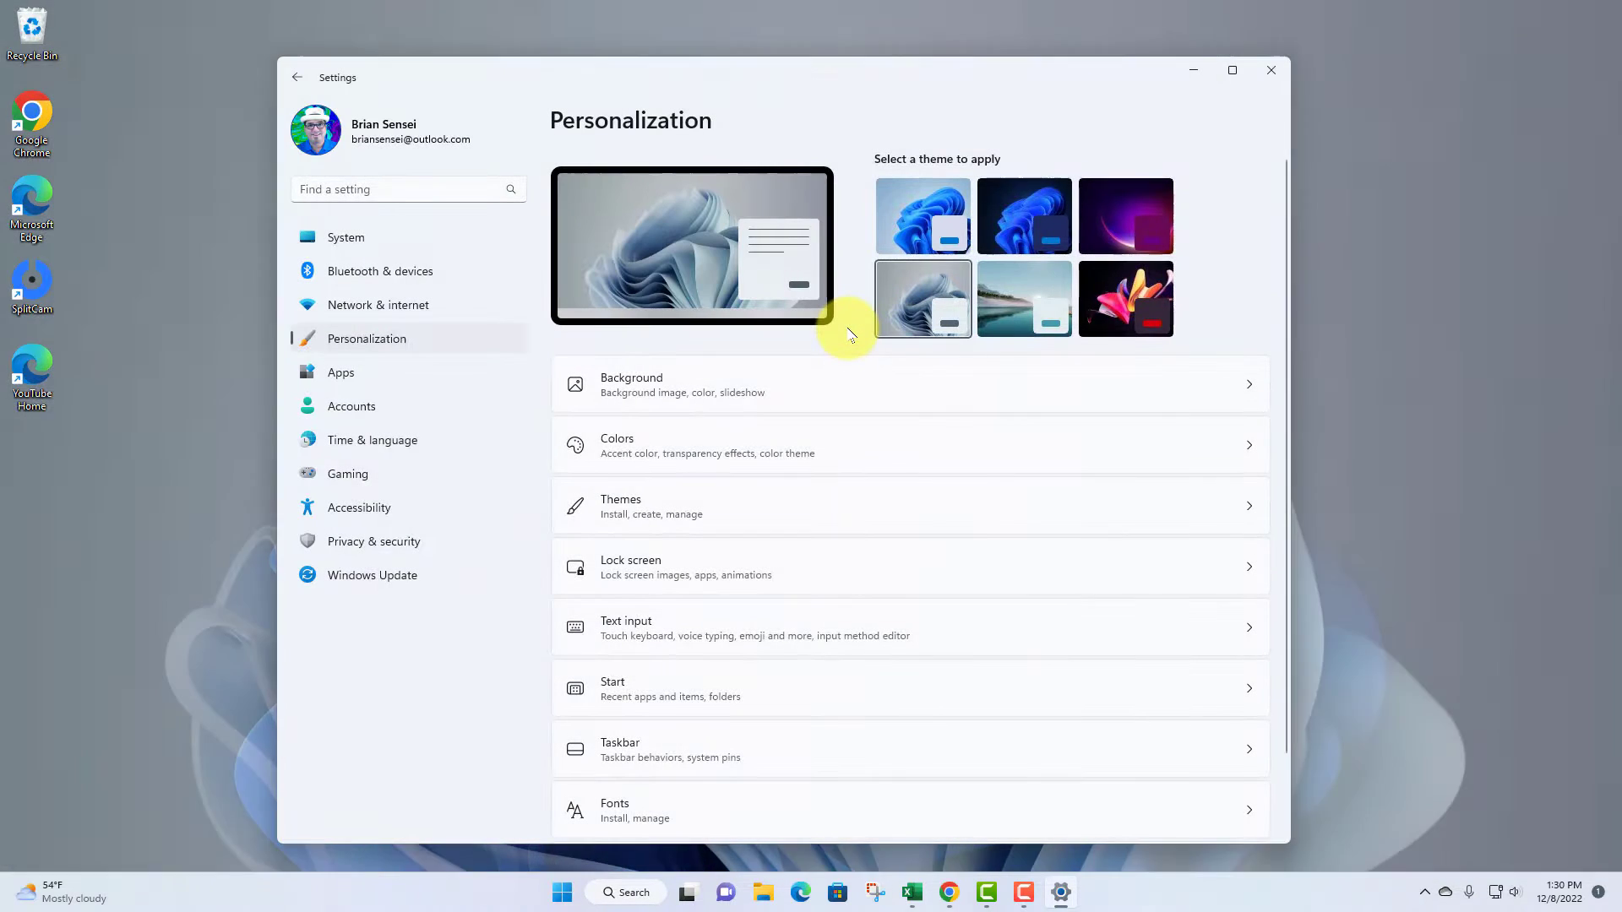